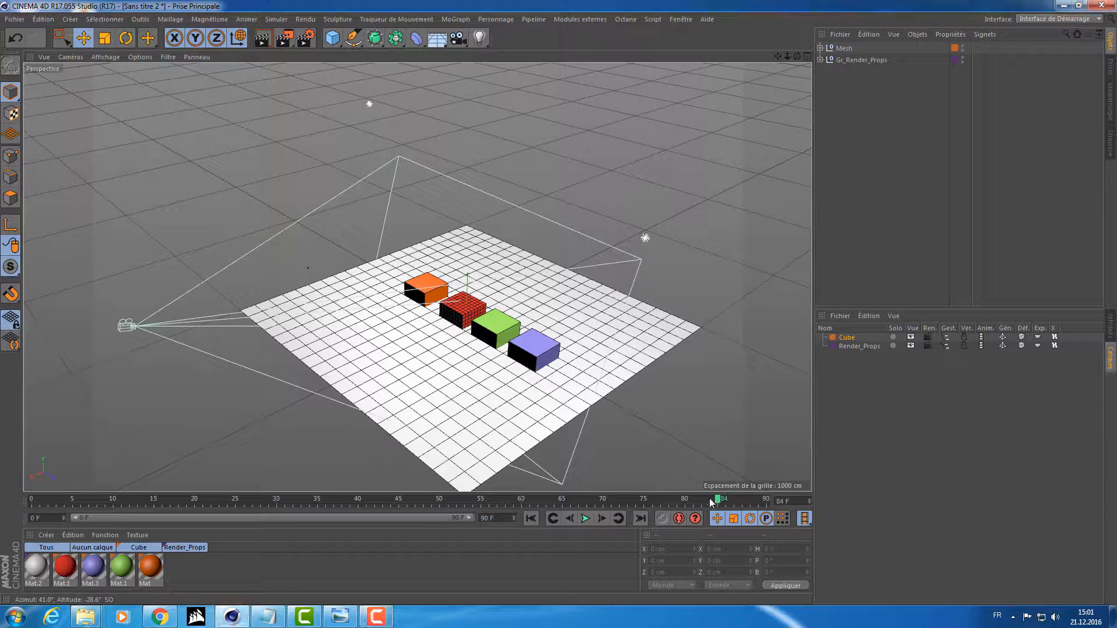
Step: Return to frame 0 and move the red cube in the Mech group along X to about 279 cm
{"action": "left_click_drag", "start_coordinate": [619, 499], "coordinate": [64, 498]}
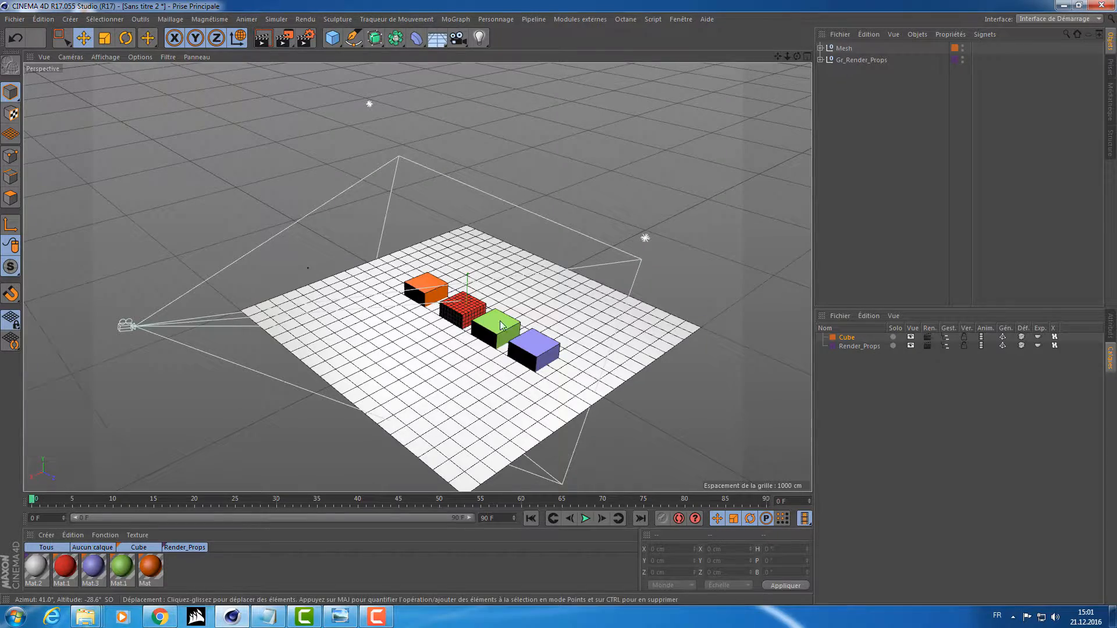
{"action": "left_click", "coordinate": [821, 48]}
{"action": "left_click", "coordinate": [852, 60]}
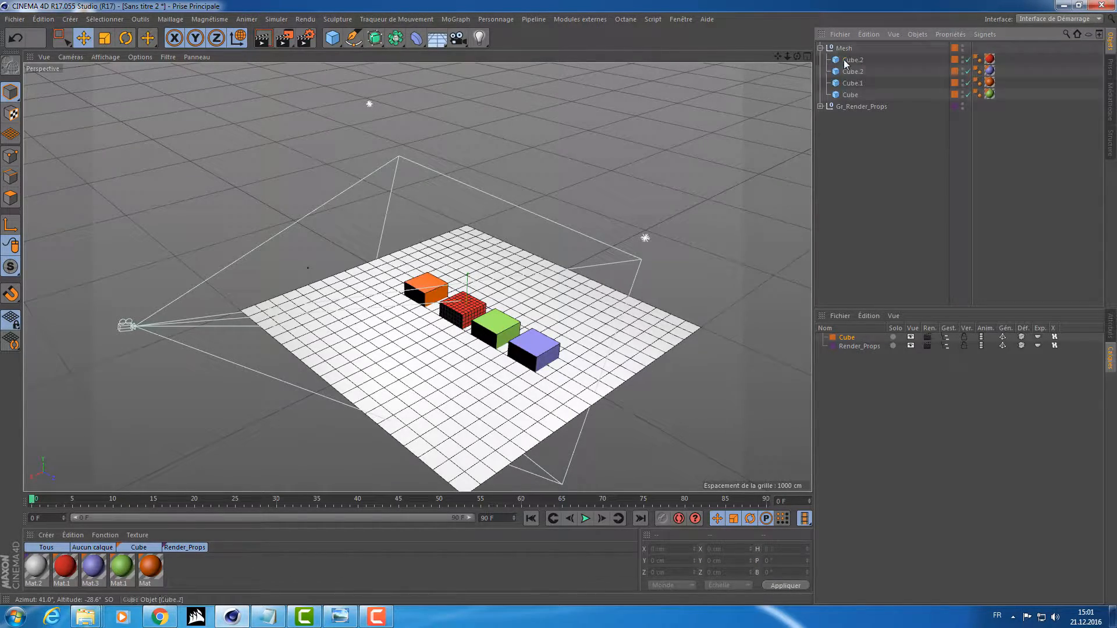
{"action": "key", "text": "o"}
{"action": "mouse_move", "coordinate": [410, 333]}
{"action": "left_mouse_down", "text": "alt"}
{"action": "mouse_move", "coordinate": [617, 307]}
{"action": "mouse_move", "coordinate": [803, 308]}
{"action": "mouse_move", "coordinate": [636, 357]}
{"action": "mouse_move", "coordinate": [451, 312]}
{"action": "mouse_move", "coordinate": [400, 320]}
{"action": "left_mouse_up", "text": "alt"}
{"action": "middle_click_drag", "start_coordinate": [400, 319], "coordinate": [451, 304], "text": "alt"}
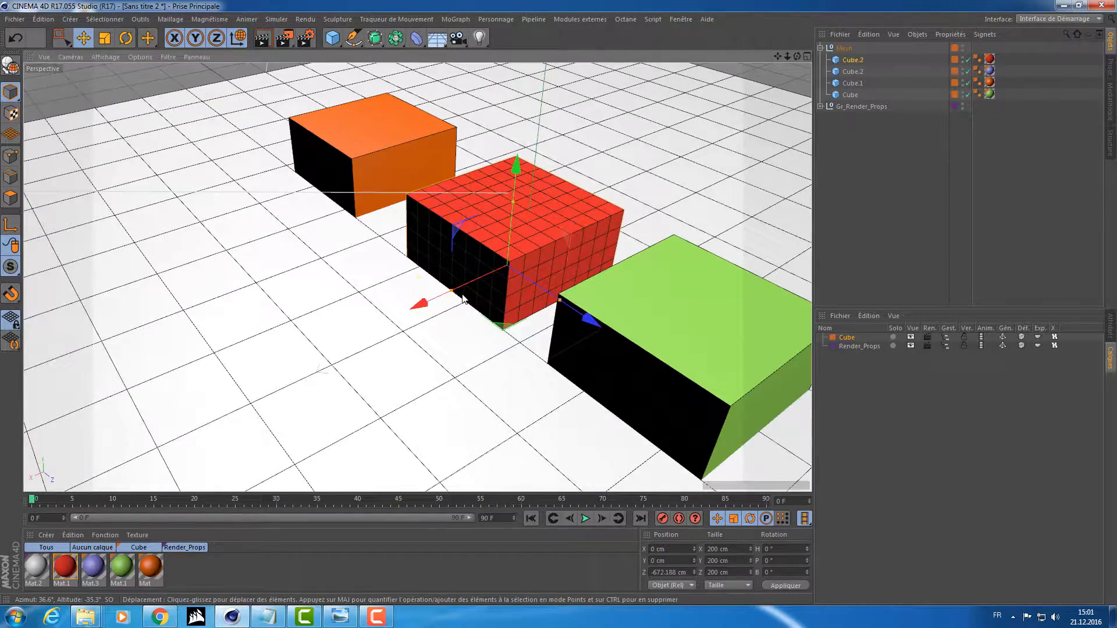
{"action": "left_click_drag", "start_coordinate": [456, 291], "coordinate": [420, 307]}
{"action": "key", "text": "ctrl+z"}
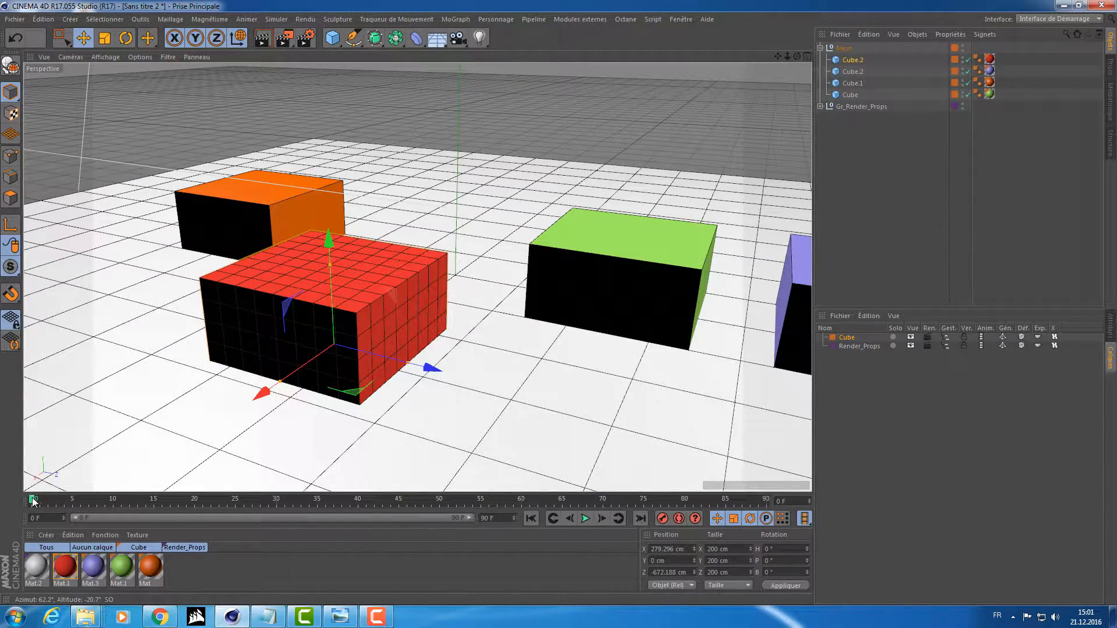
Step: Try to move the red cube along X at frame 25, and undo that move
{"action": "left_click_drag", "start_coordinate": [34, 501], "coordinate": [235, 501]}
{"action": "left_click_drag", "start_coordinate": [261, 393], "coordinate": [468, 335]}
{"action": "key", "text": "ctrl+z"}
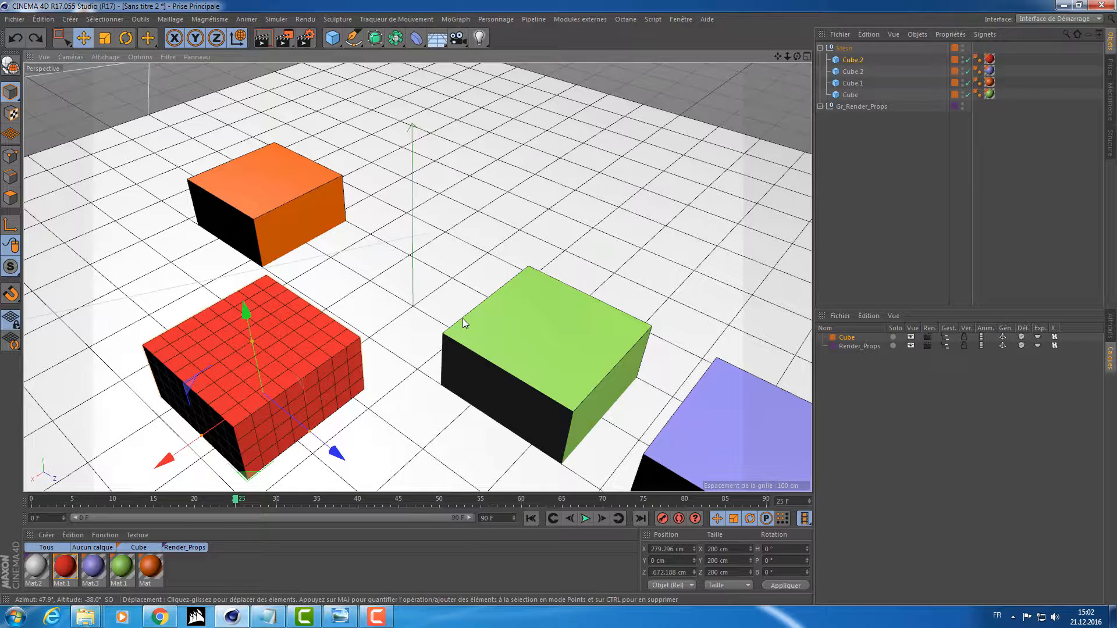
{"action": "key", "text": "shift+v"}
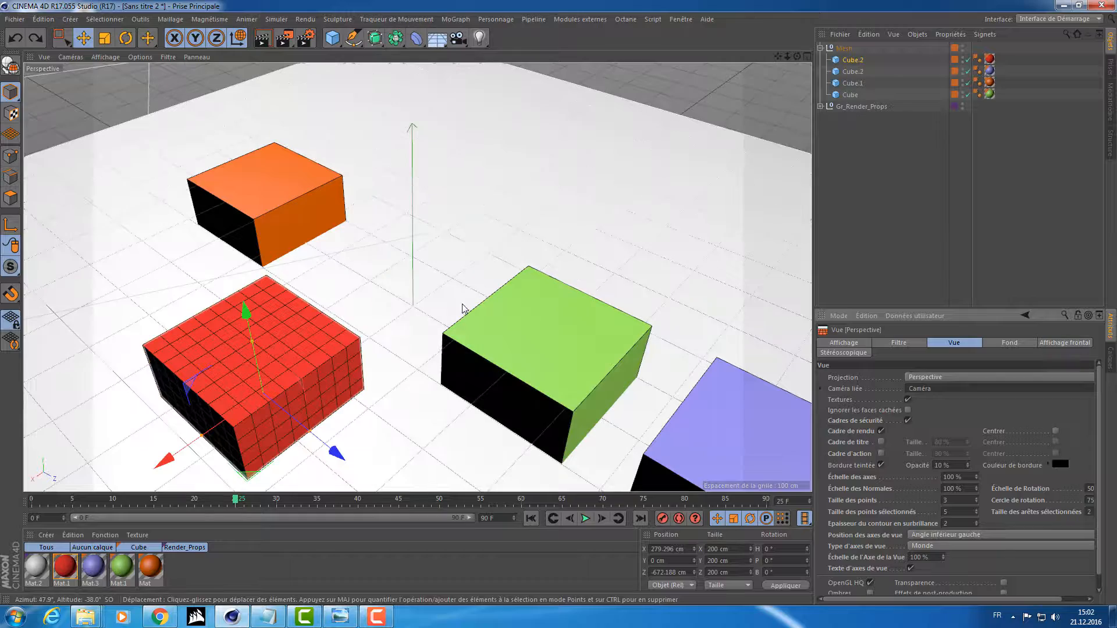
{"action": "left_click", "coordinate": [851, 343]}
{"action": "left_click", "coordinate": [885, 342]}
{"action": "left_click", "coordinate": [954, 342]}
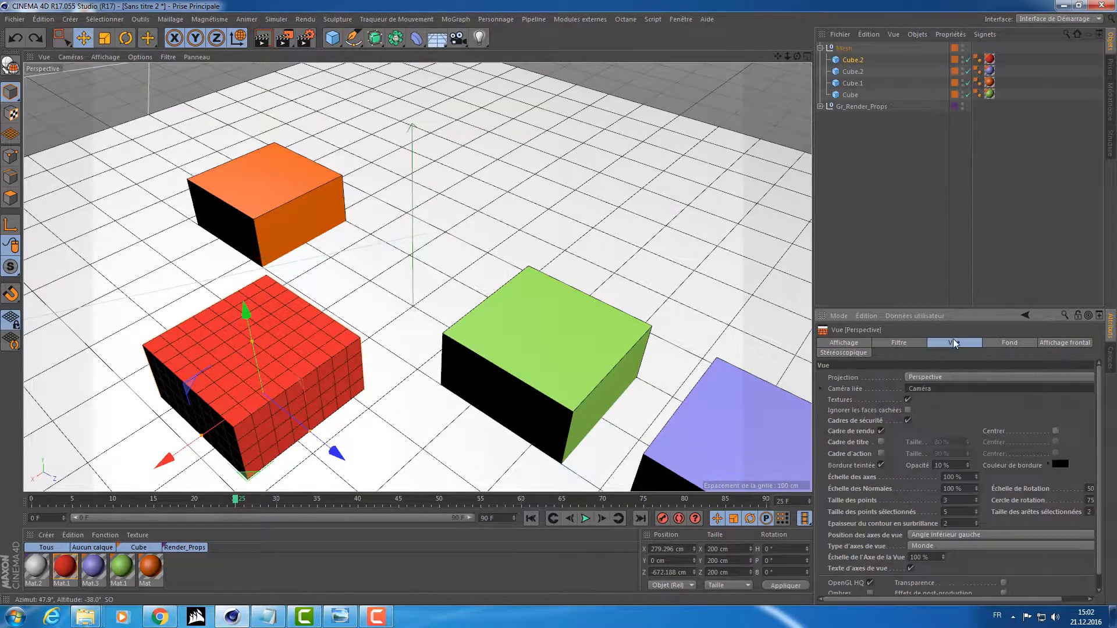
{"action": "left_click", "coordinate": [1009, 342]}
{"action": "left_click", "coordinate": [1057, 342]}
{"action": "left_click", "coordinate": [852, 344]}
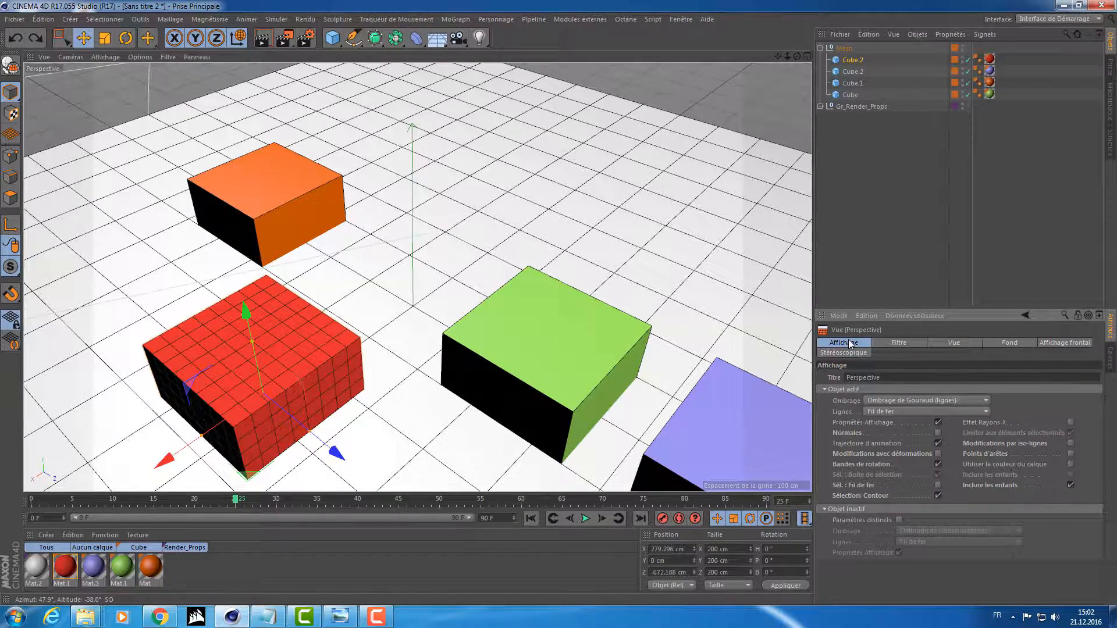
Step: Set the project's frame rate to 25 frames per second
{"action": "key", "text": "ctrl+d"}
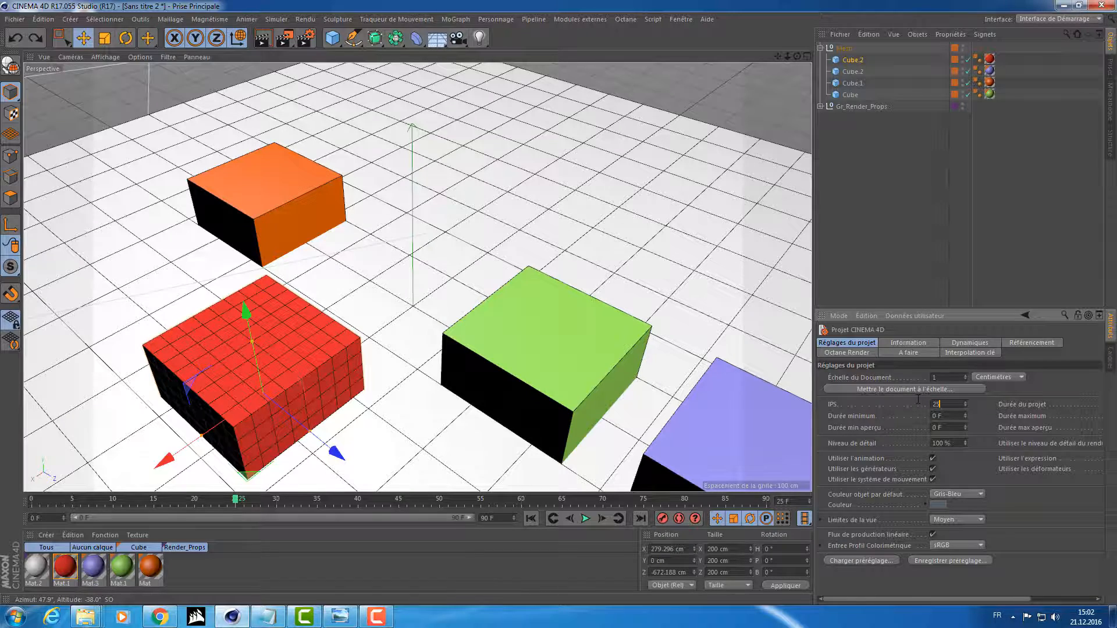
{"action": "key", "text": "Return"}
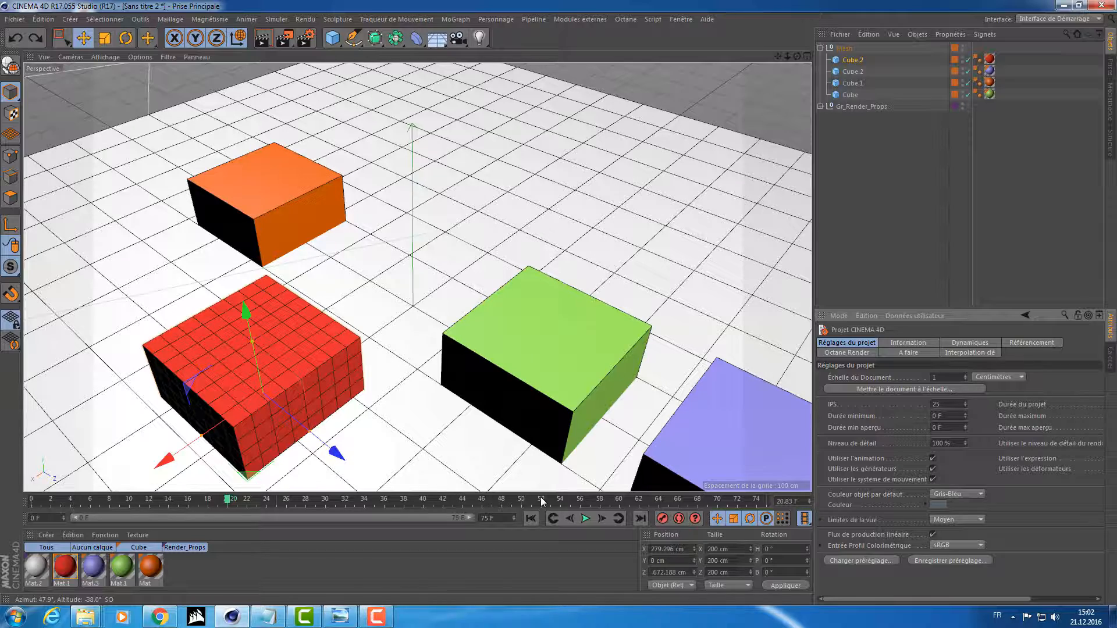
Step: Record a keyframe for the red cube's current position, scale and rotation at frame 0
{"action": "mouse_move", "coordinate": [414, 285]}
{"action": "left_mouse_down", "text": "alt"}
{"action": "mouse_move", "coordinate": [361, 291]}
{"action": "mouse_move", "coordinate": [422, 302]}
{"action": "left_mouse_up", "text": "alt"}
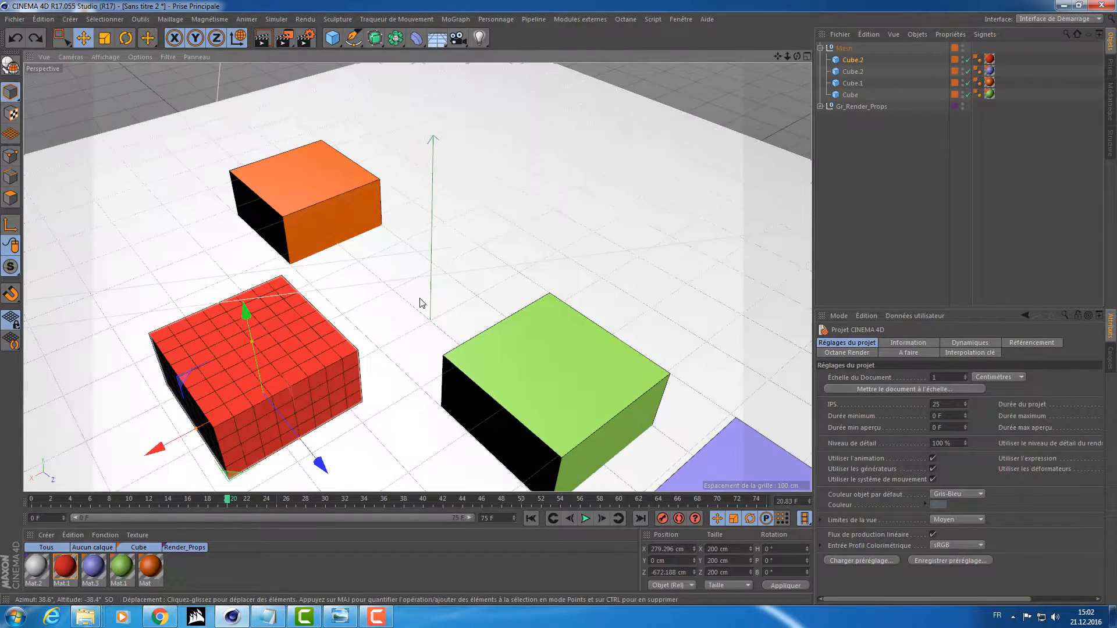
{"action": "middle_click_drag", "start_coordinate": [422, 302], "coordinate": [452, 277], "text": "alt"}
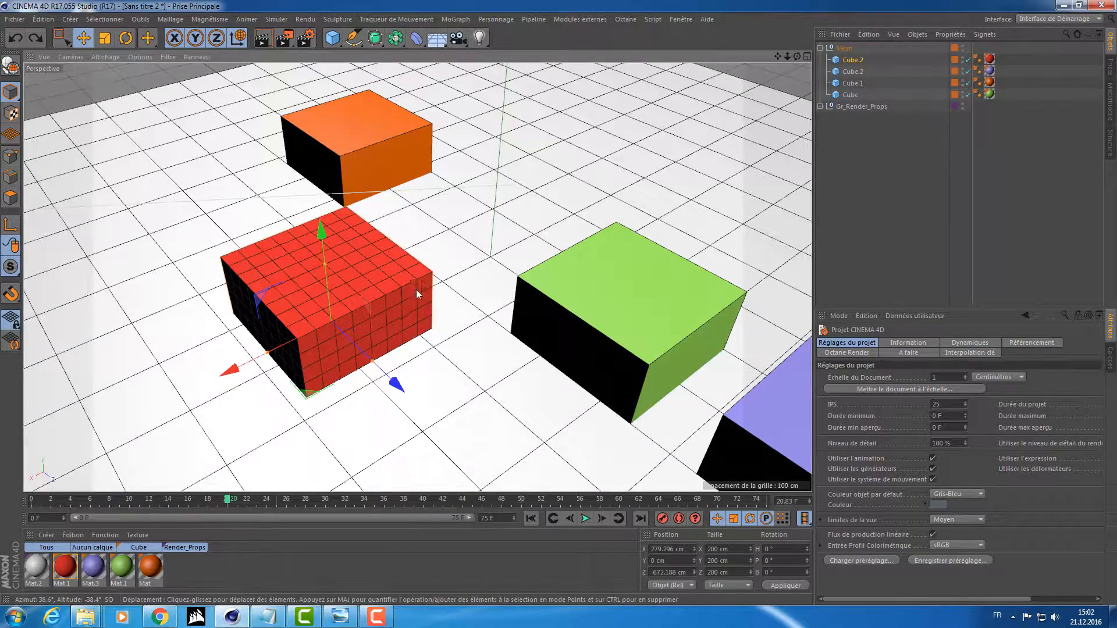
{"action": "left_click_drag", "start_coordinate": [417, 294], "coordinate": [466, 259], "text": "alt"}
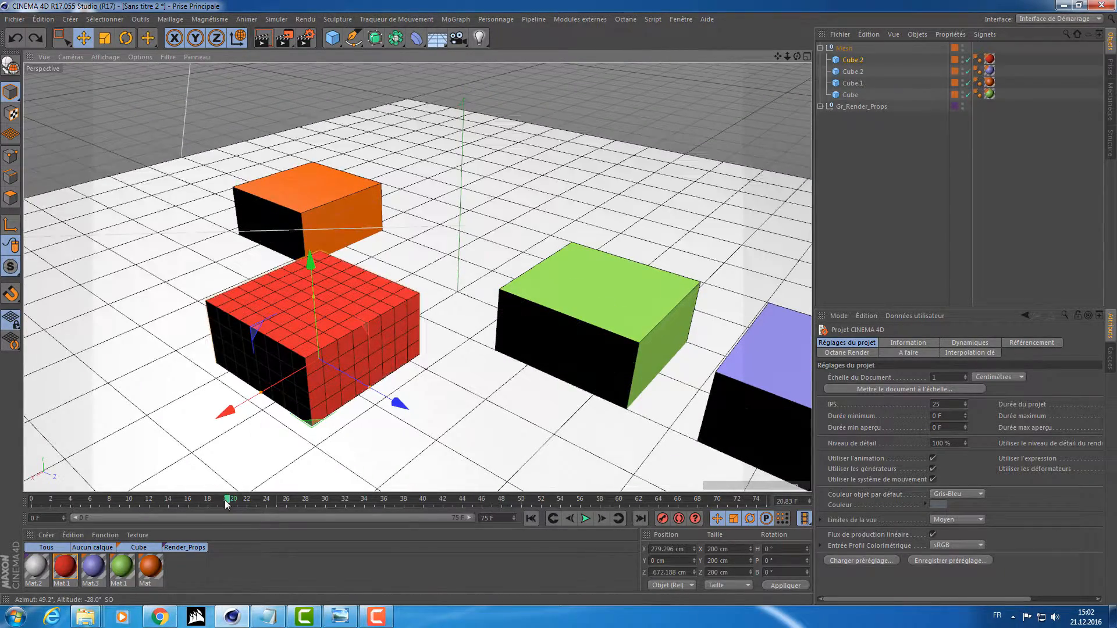
{"action": "left_click_drag", "start_coordinate": [228, 504], "coordinate": [1, 508]}
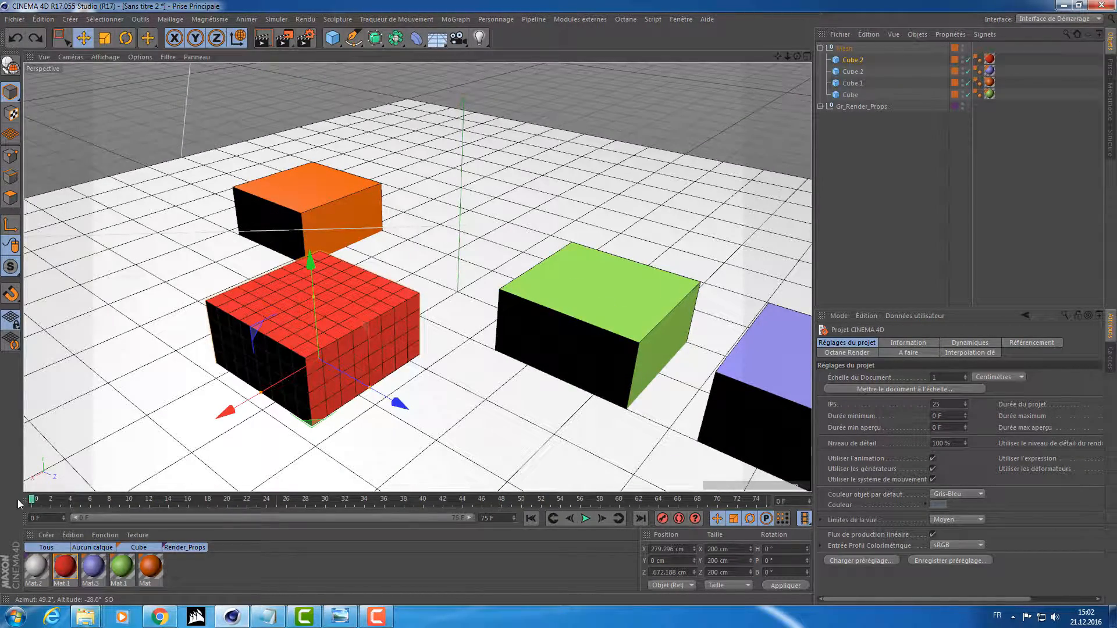
{"action": "left_click", "coordinate": [296, 316]}
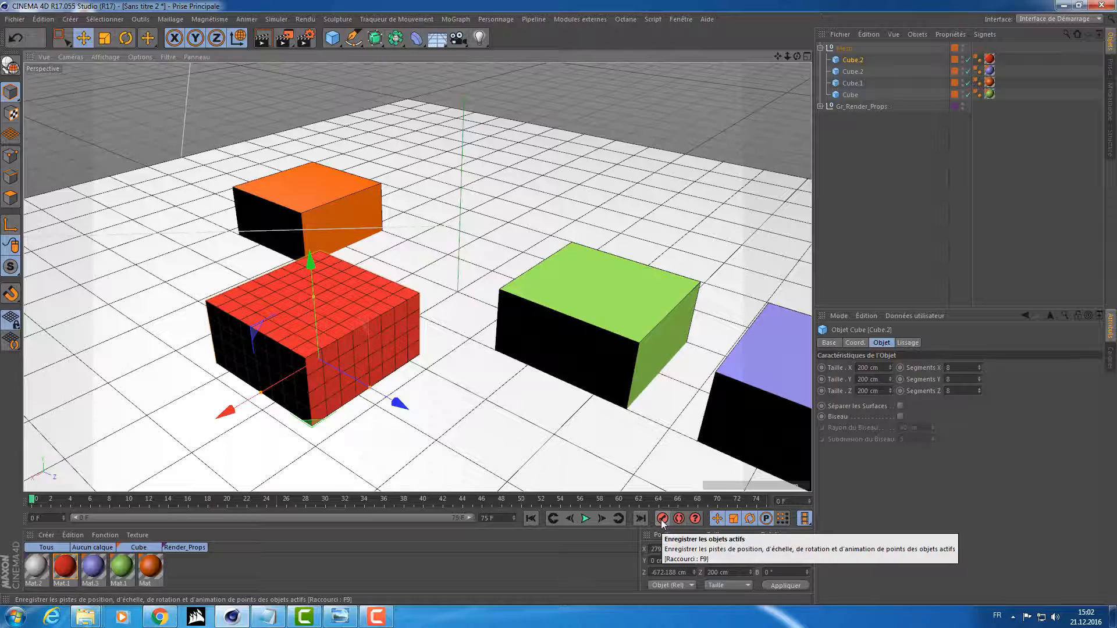
{"action": "left_click", "coordinate": [663, 523]}
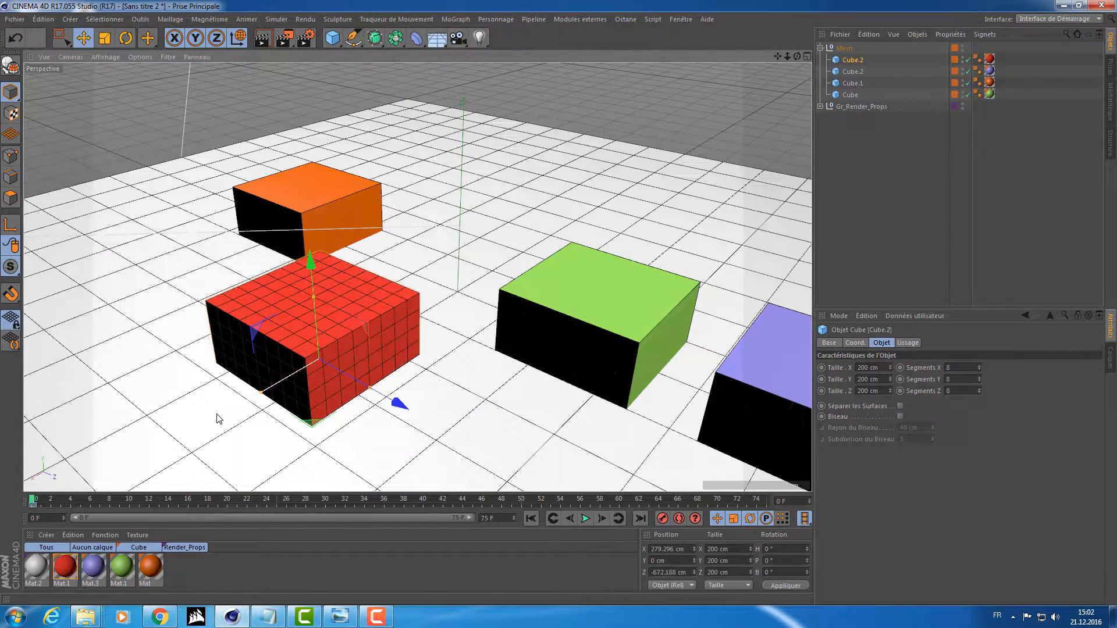
Step: At frame 25, move the red cube along X to about -505 cm and record a second keyframe
{"action": "left_click_drag", "start_coordinate": [34, 492], "coordinate": [280, 506]}
{"action": "left_click_drag", "start_coordinate": [227, 414], "coordinate": [588, 333]}
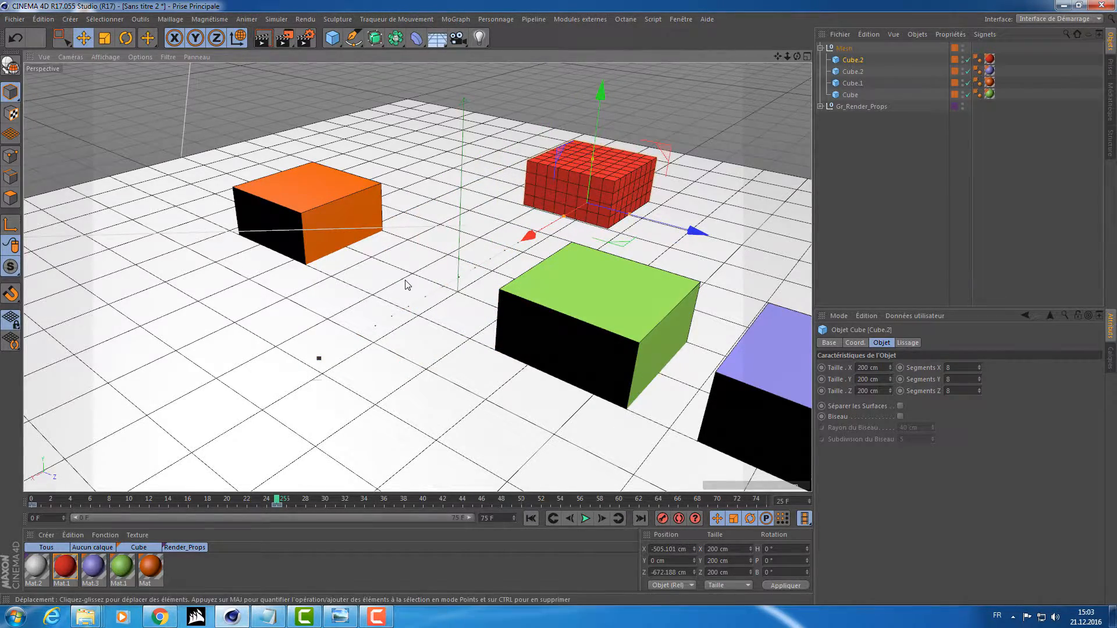
Step: Play back the red cube's animation twice and return to frame 0
{"action": "left_click_drag", "start_coordinate": [407, 282], "coordinate": [473, 309], "text": "alt"}
{"action": "left_click", "coordinate": [585, 519]}
{"action": "left_click", "coordinate": [586, 518]}
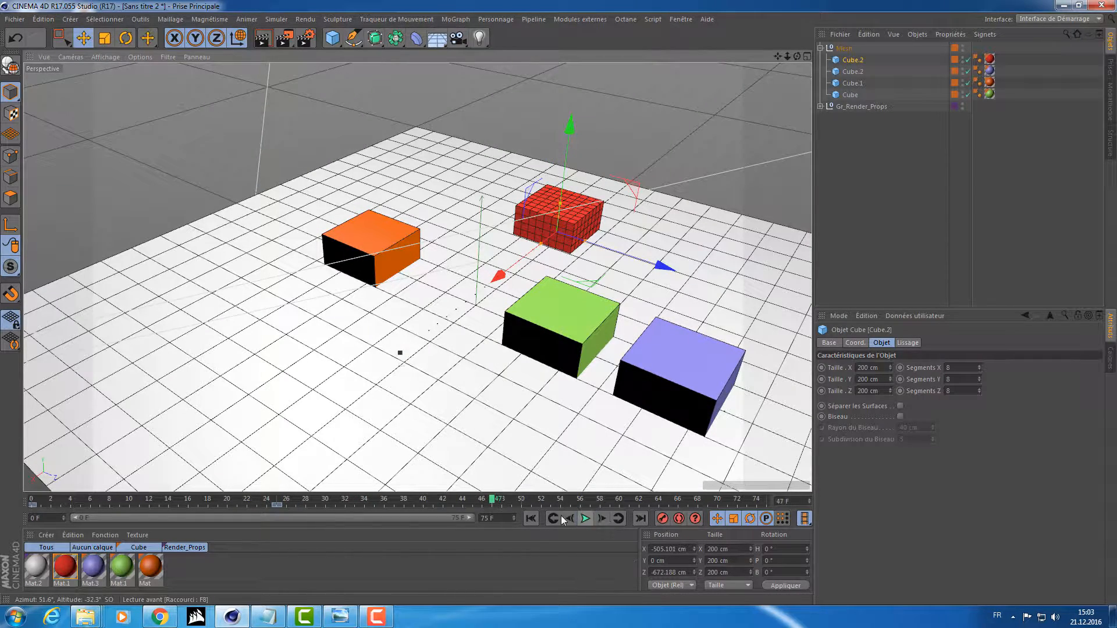
{"action": "left_click_drag", "start_coordinate": [492, 501], "coordinate": [0, 492]}
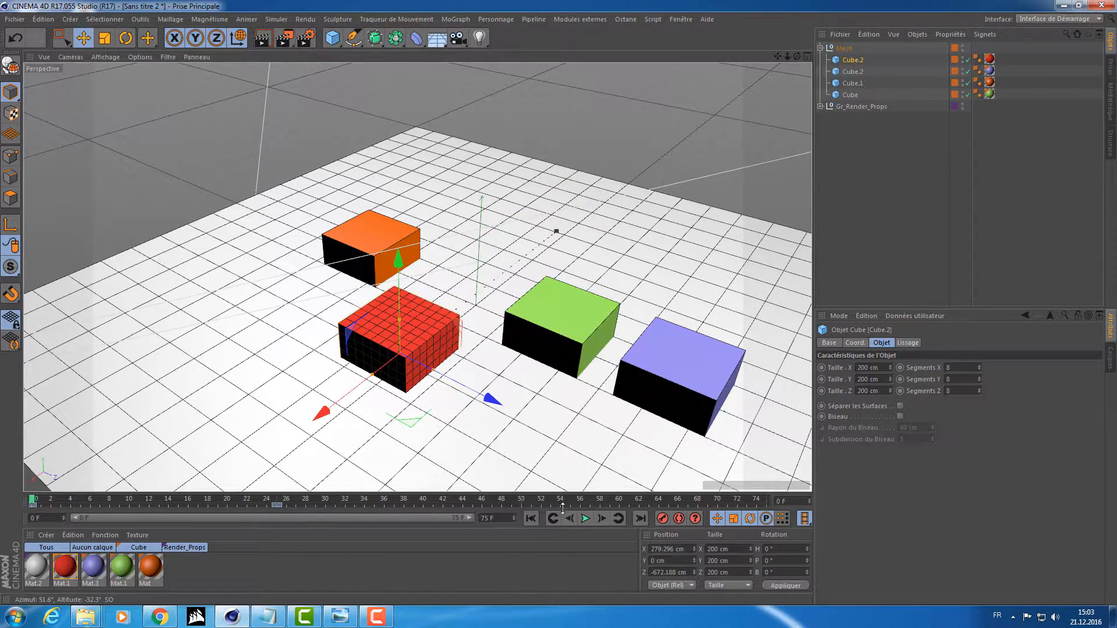
{"action": "left_click", "coordinate": [585, 519]}
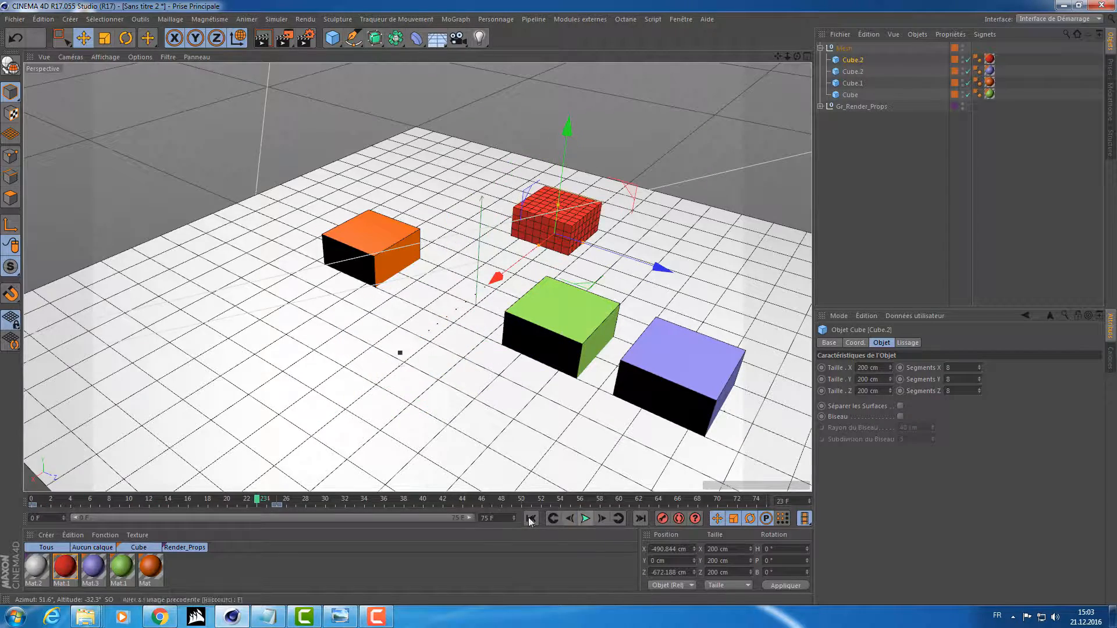
{"action": "left_click", "coordinate": [585, 518]}
{"action": "left_click_drag", "start_coordinate": [128, 495], "coordinate": [2, 437]}
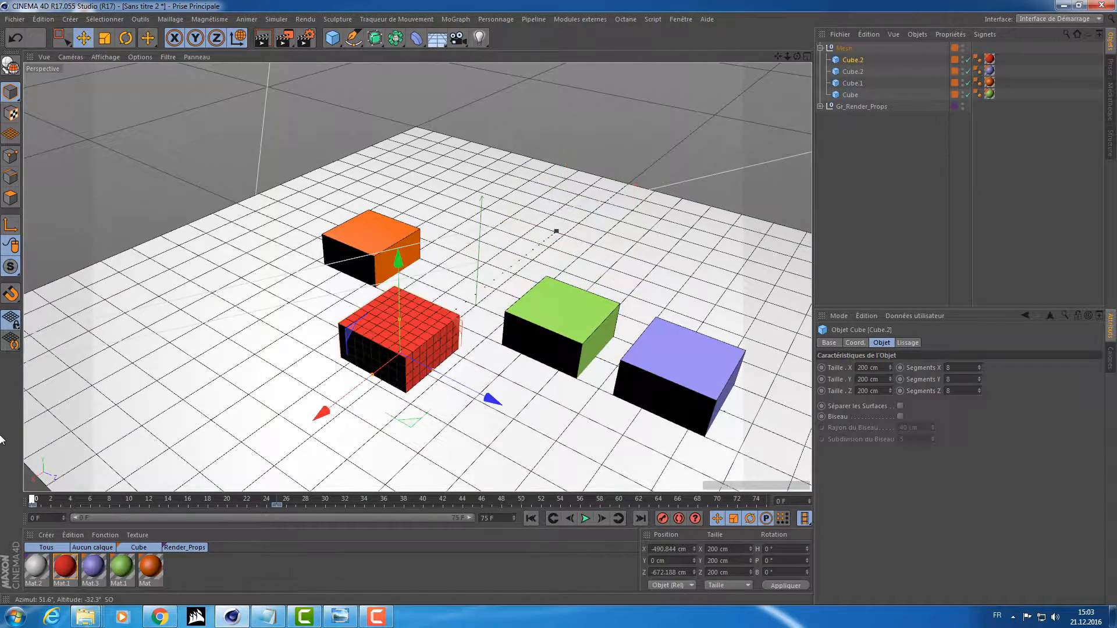
Step: Display the red cube's coordinate attributes at frame 0 to examine which parameters are keyframed
{"action": "middle_click_drag", "start_coordinate": [547, 327], "coordinate": [535, 292], "text": "alt"}
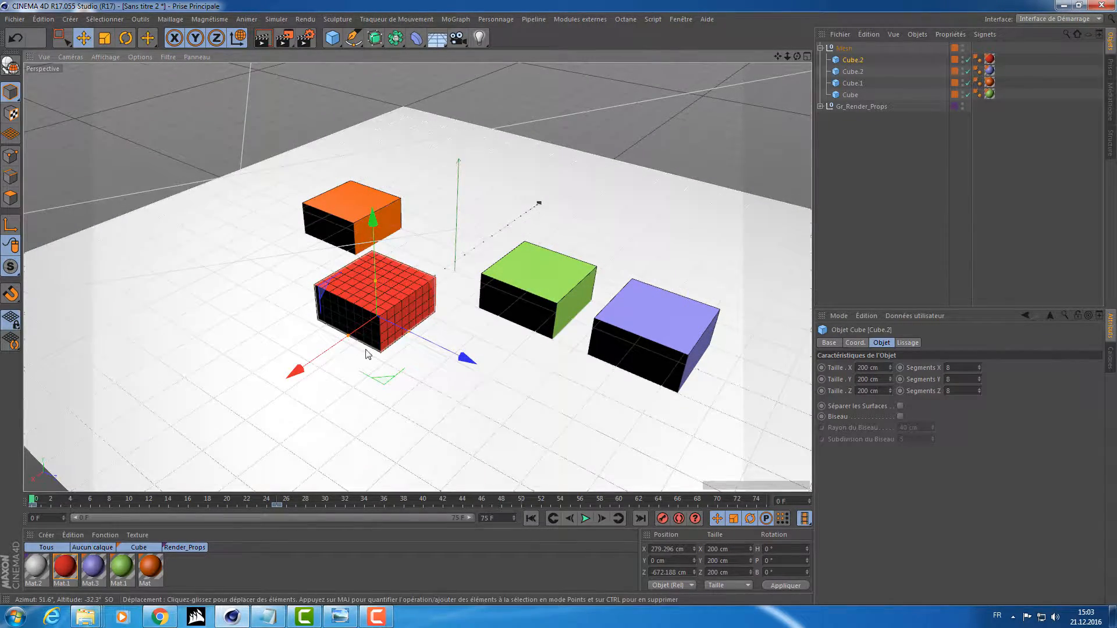
{"action": "left_click_drag", "start_coordinate": [367, 354], "coordinate": [343, 369], "text": "alt"}
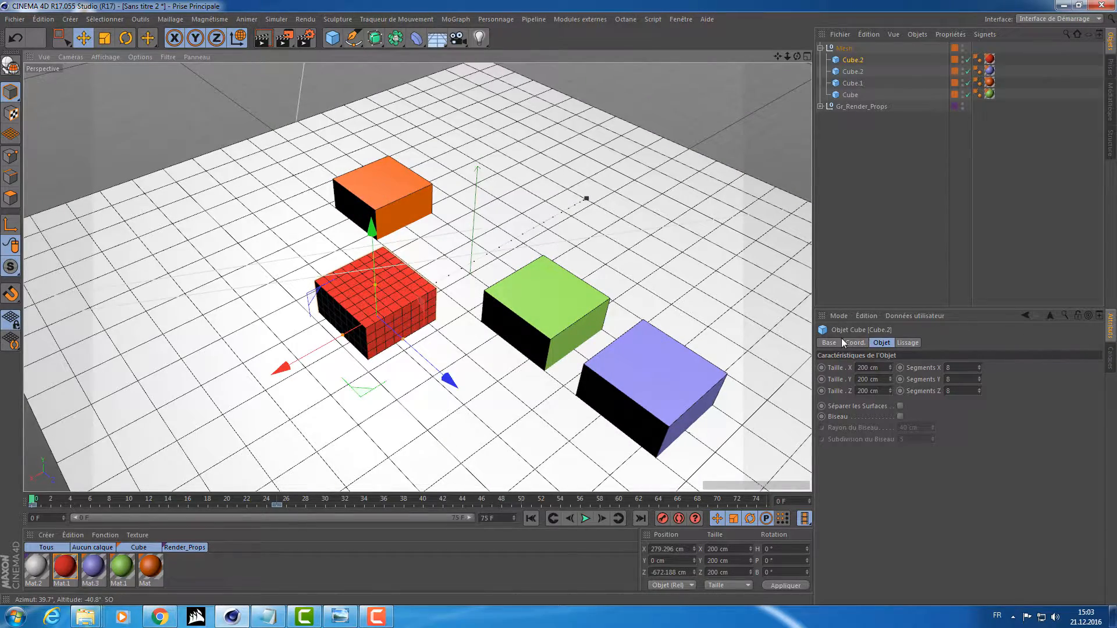
{"action": "left_click", "coordinate": [855, 342]}
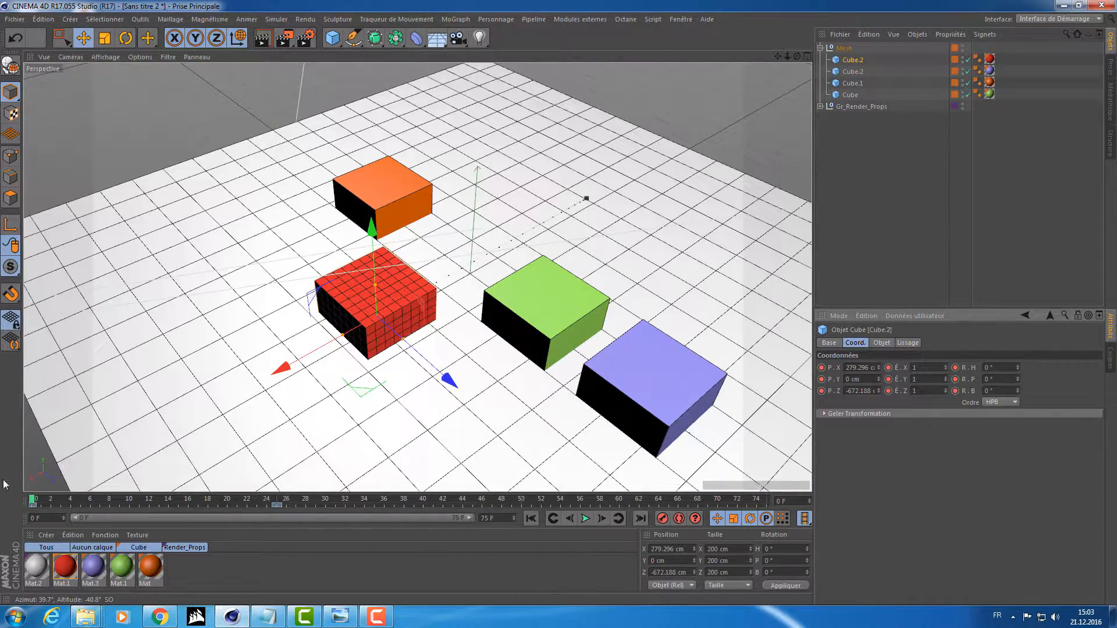
{"action": "left_click_drag", "start_coordinate": [33, 502], "coordinate": [1, 500]}
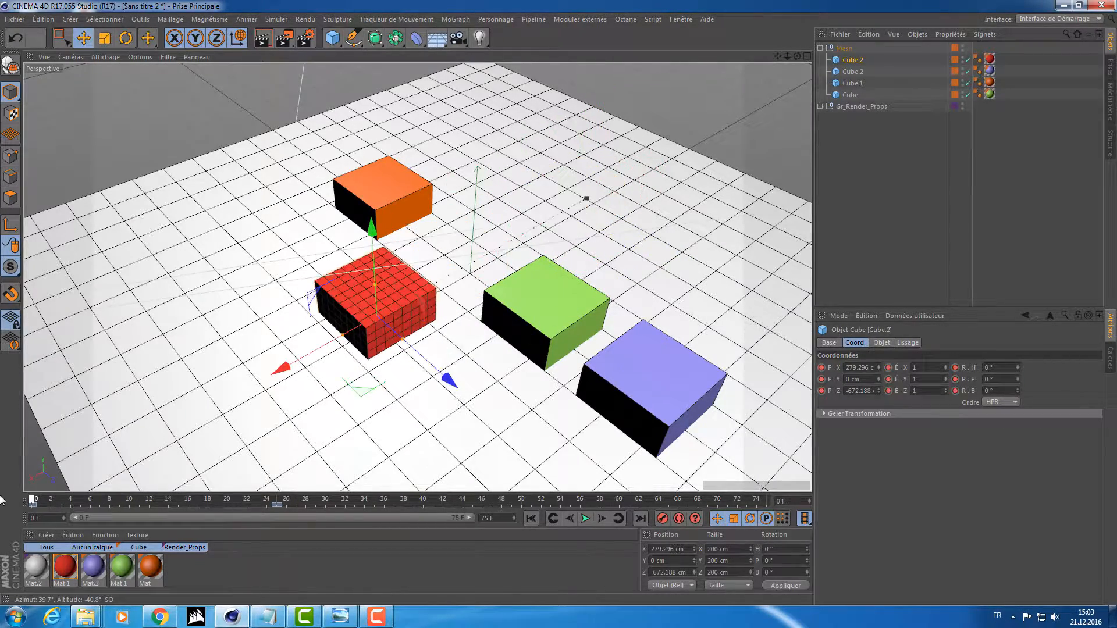
Step: Switch the interface layout to Animation
{"action": "left_click", "coordinate": [1043, 18]}
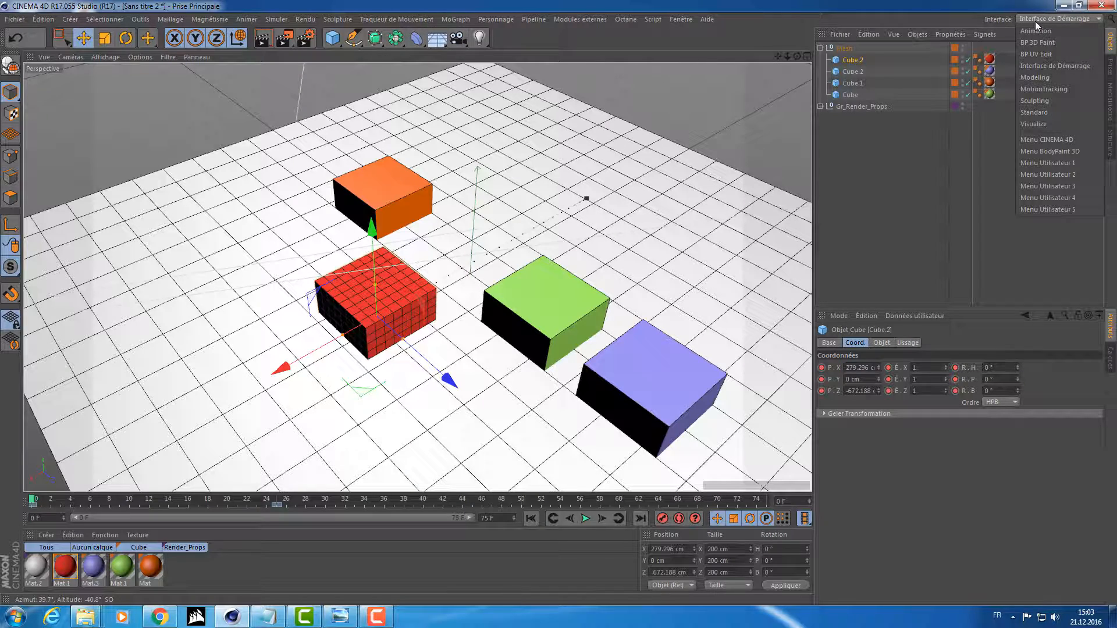
{"action": "left_click", "coordinate": [1025, 15]}
{"action": "left_click", "coordinate": [1025, 16]}
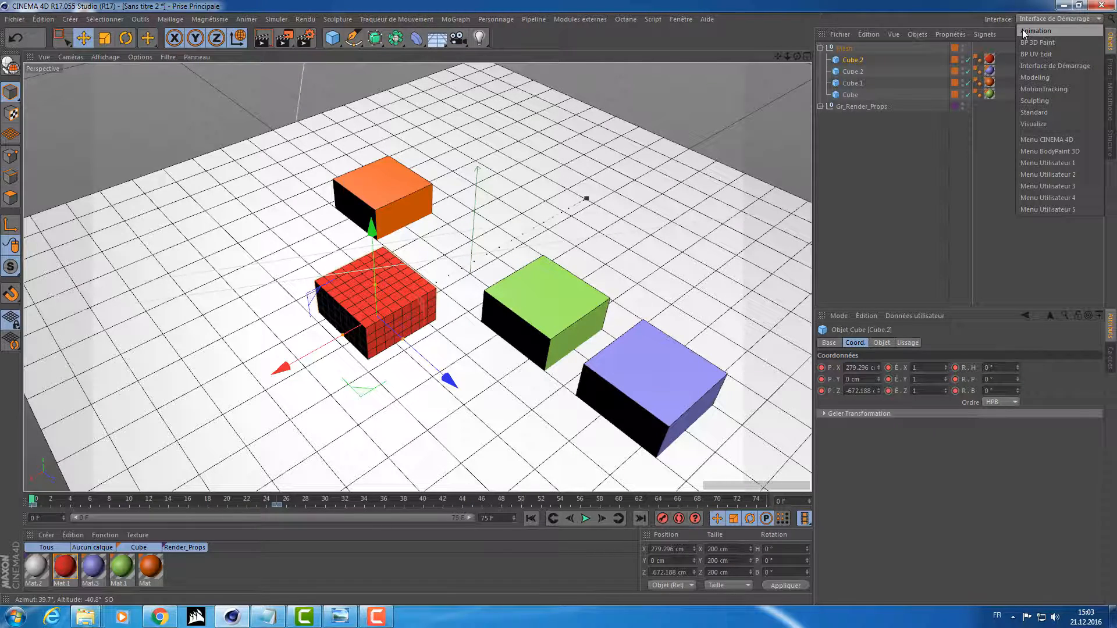
{"action": "left_click", "coordinate": [1034, 30]}
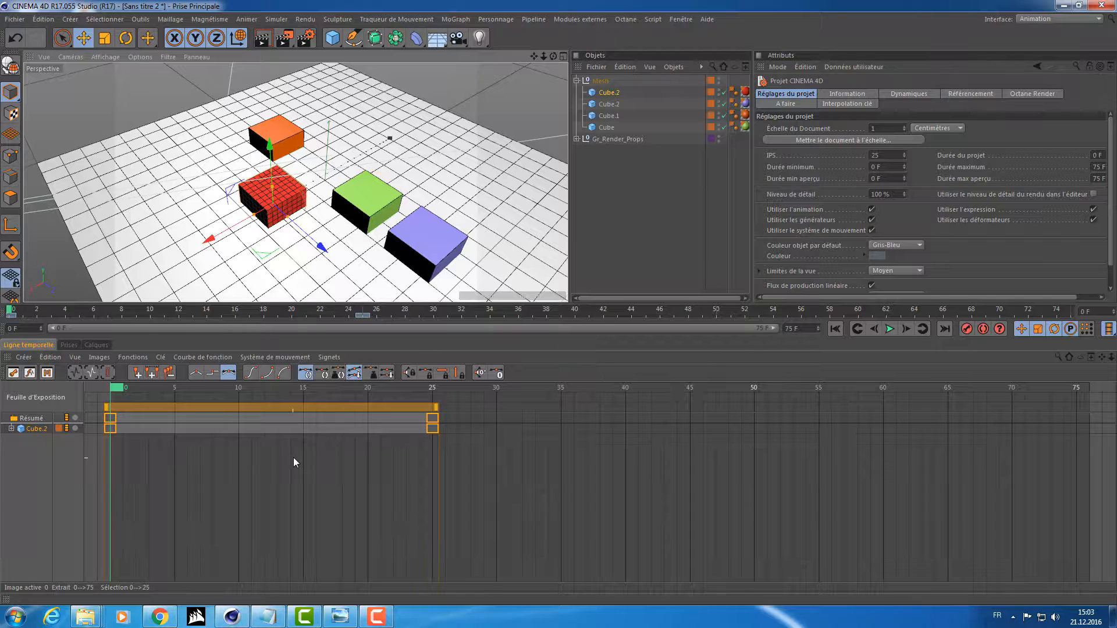
Step: Select the red cube's keyframes at frame 25 and those at frame 0 in turn, clearing each selection
{"action": "left_click_drag", "start_coordinate": [603, 457], "coordinate": [427, 398]}
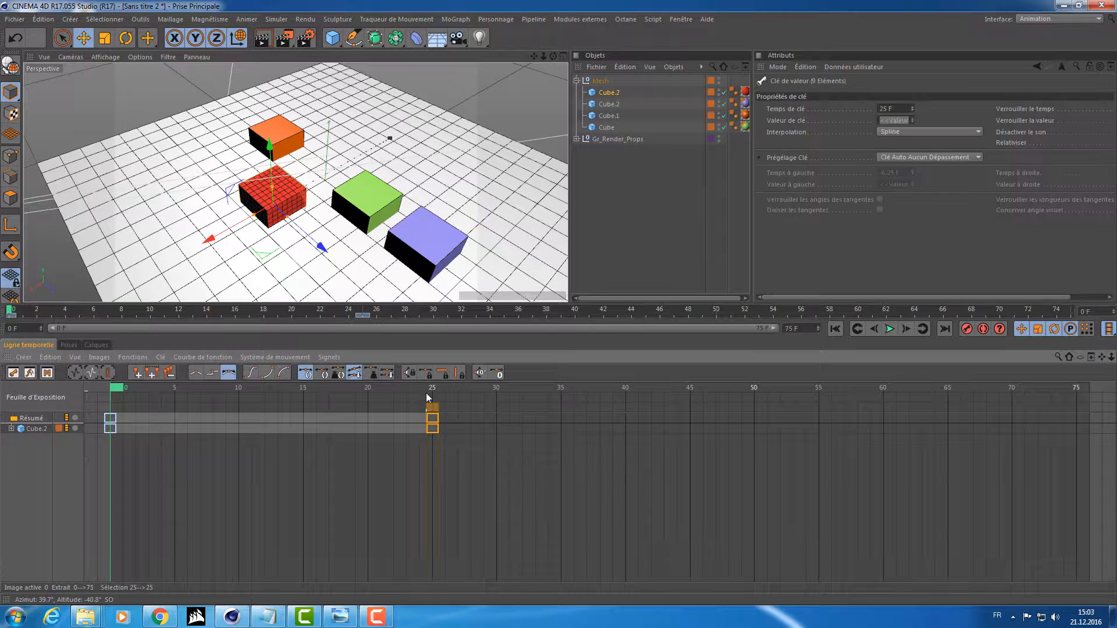
{"action": "left_click", "coordinate": [233, 507]}
{"action": "left_click_drag", "start_coordinate": [148, 449], "coordinate": [57, 389]}
{"action": "left_click", "coordinate": [119, 462]}
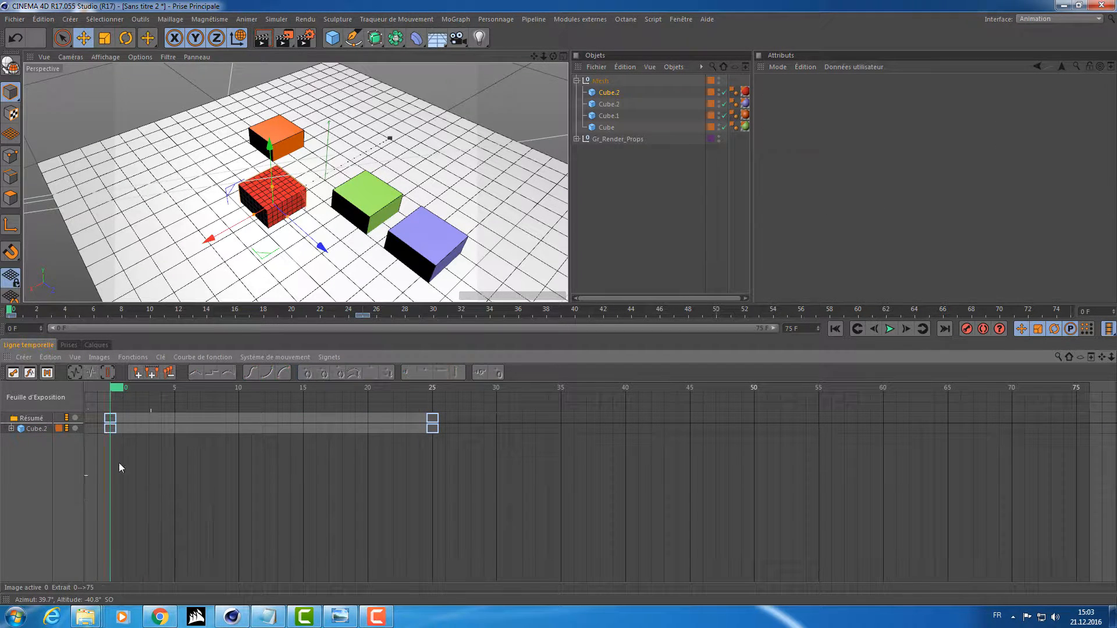
Step: Expand the red cube's Position, Scale and Rotation tracks in the timeline to show their individual X, Y, Z and H, P, B components
{"action": "left_click", "coordinate": [26, 426]}
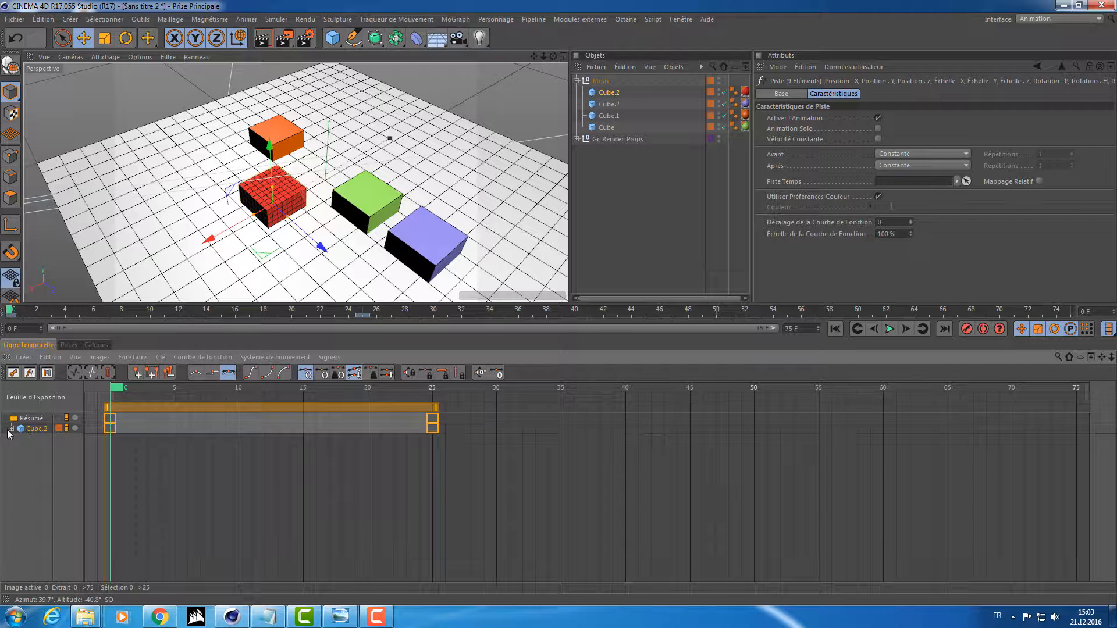
{"action": "left_click", "coordinate": [9, 433]}
{"action": "left_click", "coordinate": [11, 429]}
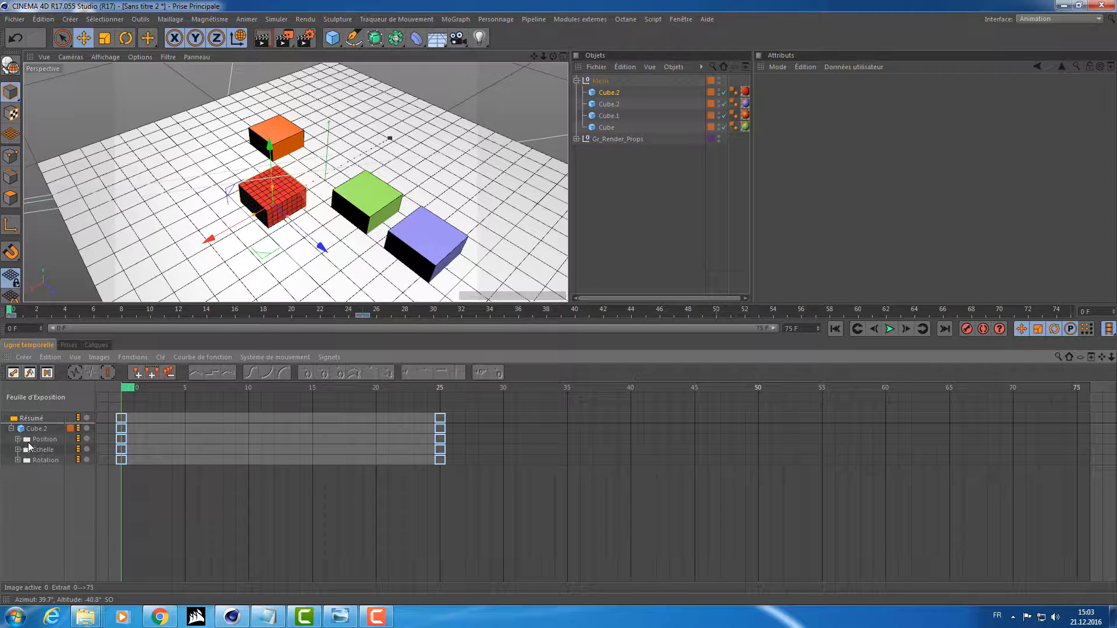
{"action": "left_click", "coordinate": [606, 92]}
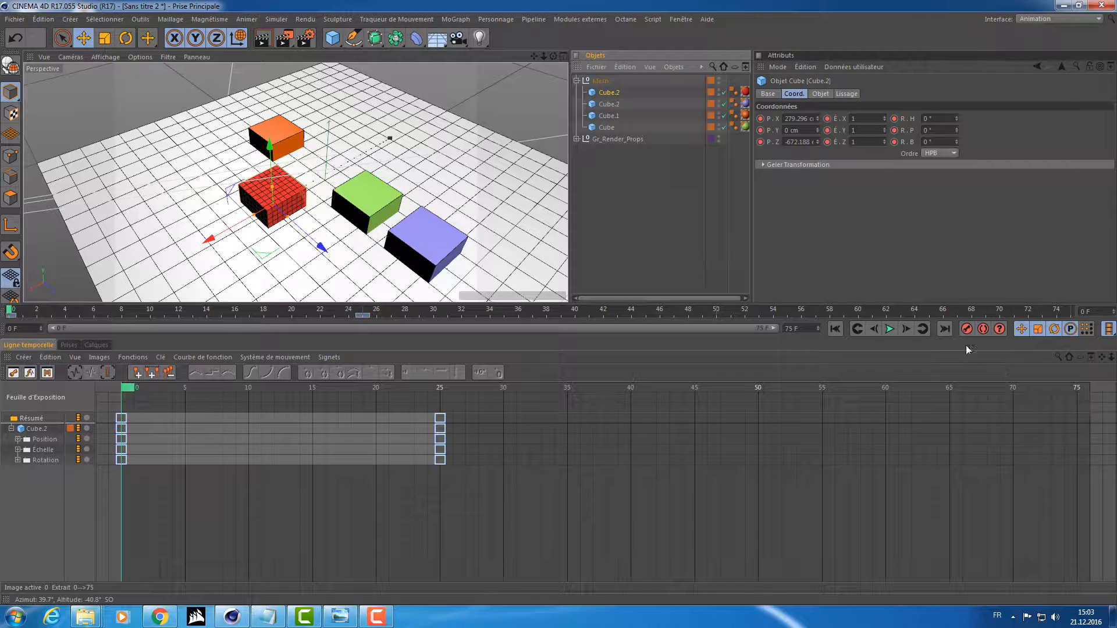
{"action": "left_click", "coordinate": [18, 439]}
{"action": "left_click", "coordinate": [18, 482]}
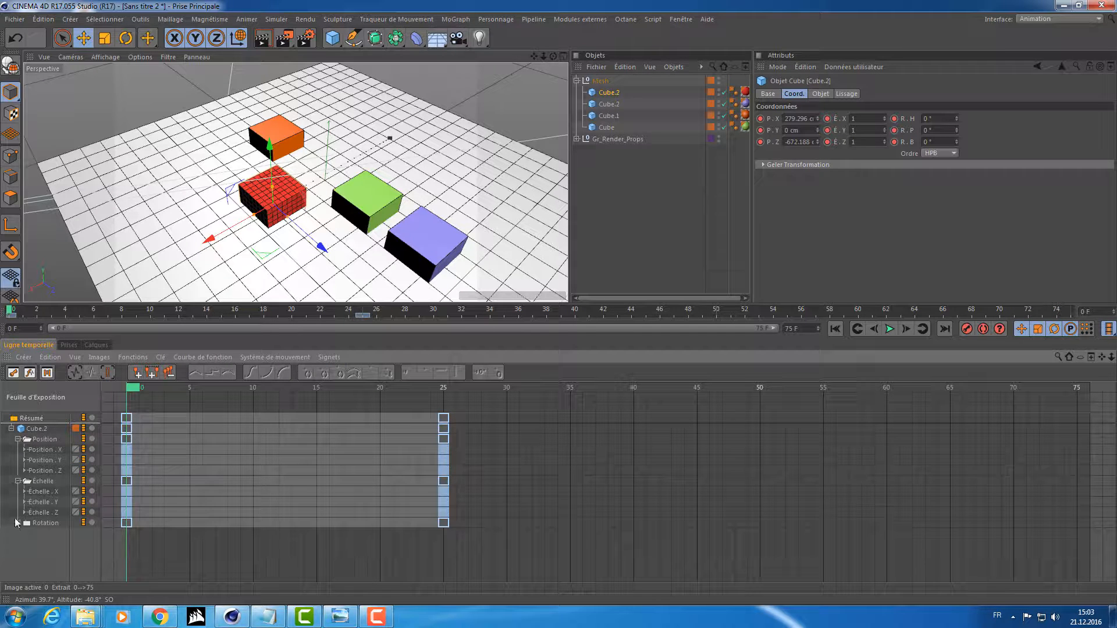
{"action": "left_click", "coordinate": [18, 524]}
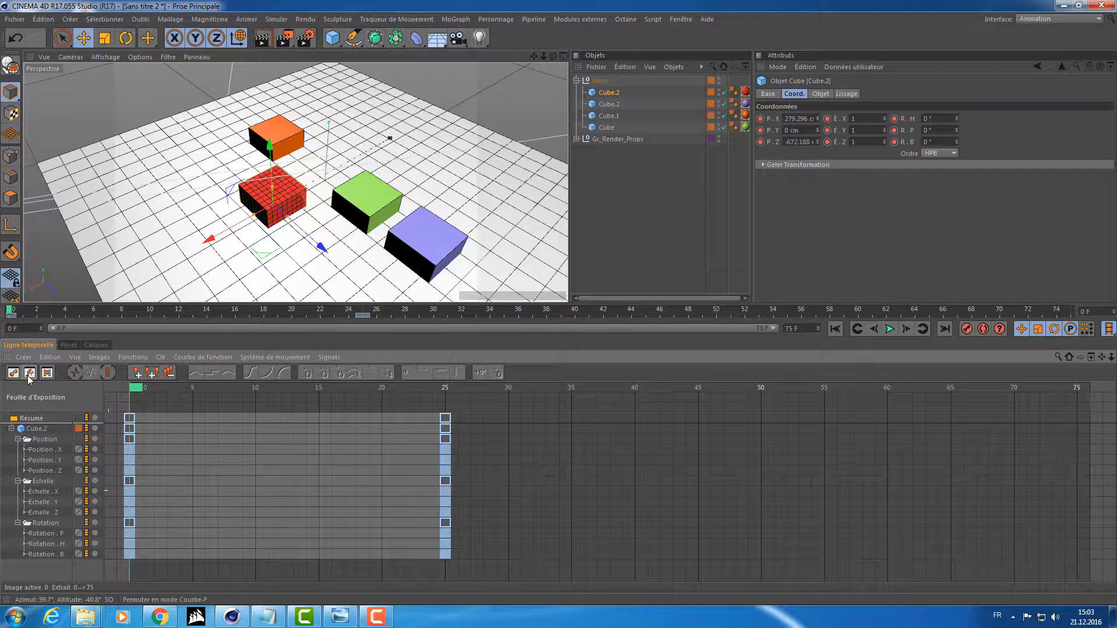
Step: Frame all the red cube's keys in the timeline, check its Motion mode and switch it to F-Curve mode
{"action": "left_click", "coordinate": [72, 372]}
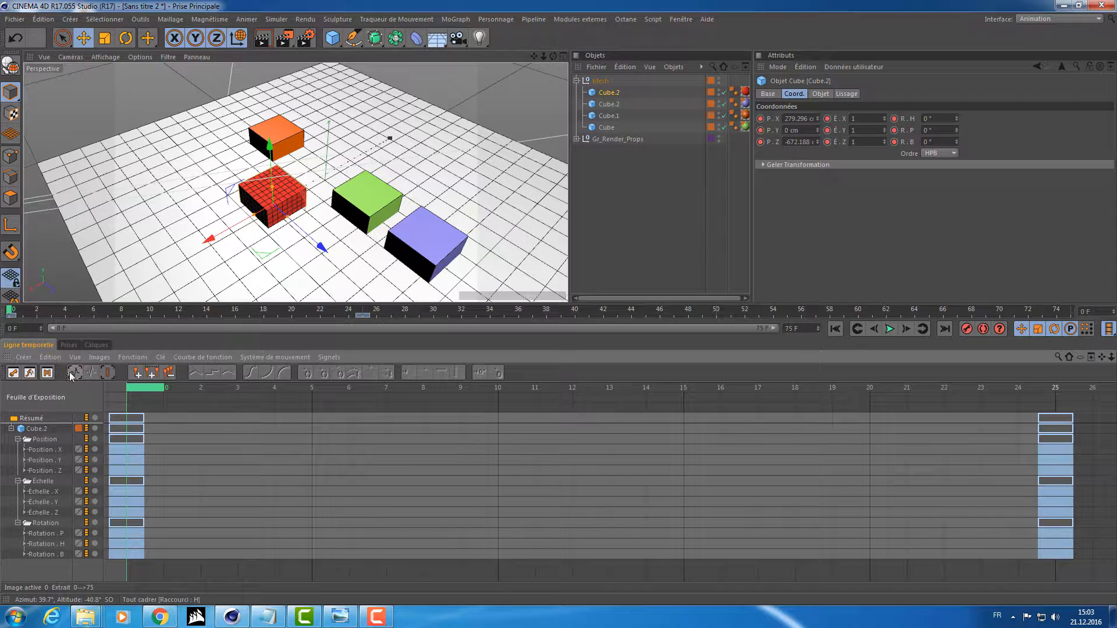
{"action": "left_click", "coordinate": [47, 373]}
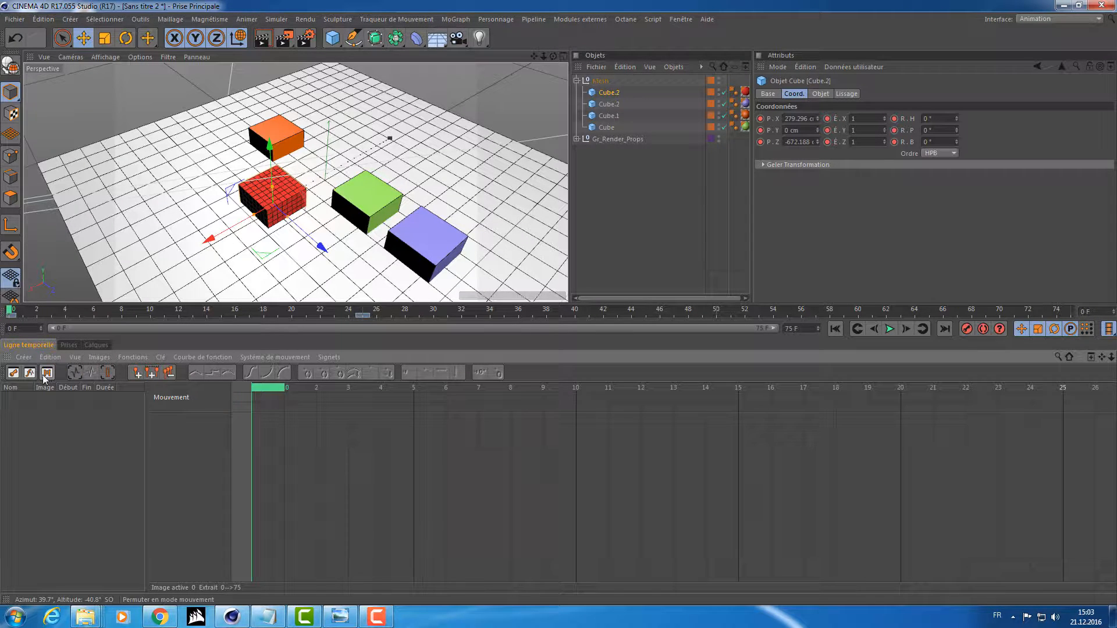
{"action": "left_click", "coordinate": [30, 373]}
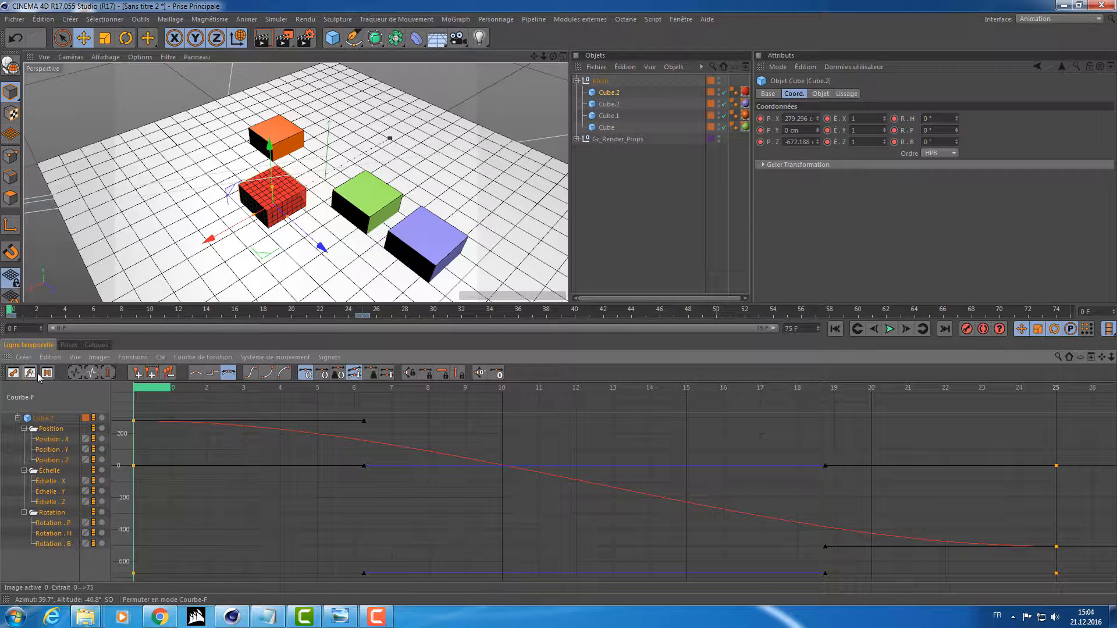
Step: Display individual Position, Scale and Rotation curves of the red cube in turn and fit the curve view to compare them
{"action": "left_click", "coordinate": [52, 460]}
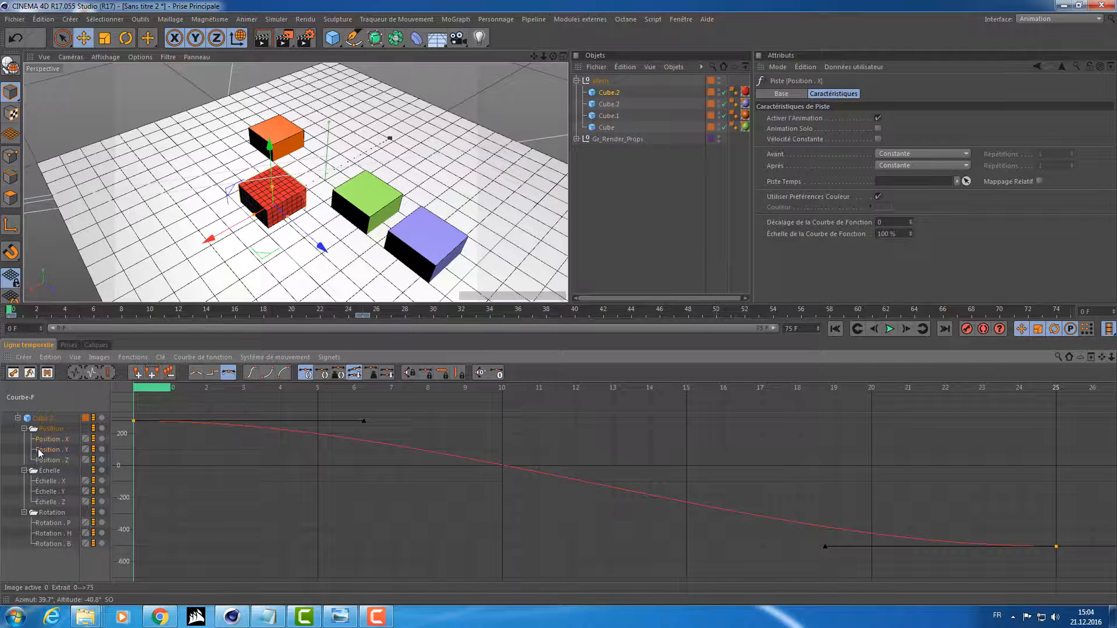
{"action": "left_click", "coordinate": [51, 481]}
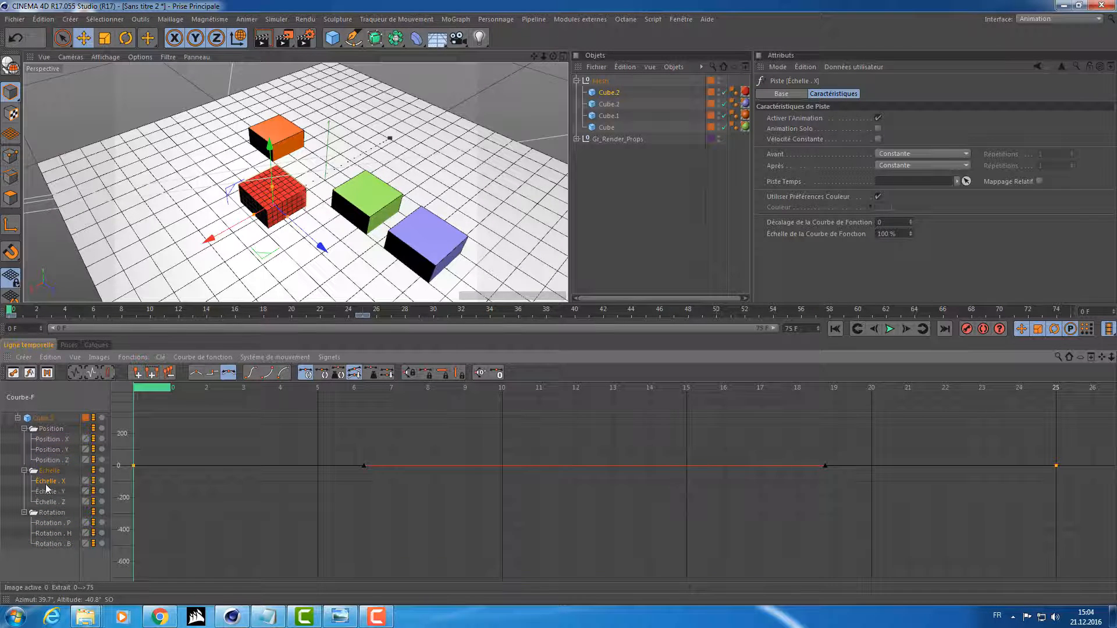
{"action": "left_click", "coordinate": [48, 502]}
{"action": "left_click", "coordinate": [43, 534]}
{"action": "left_click", "coordinate": [48, 544]}
{"action": "key", "text": "h"}
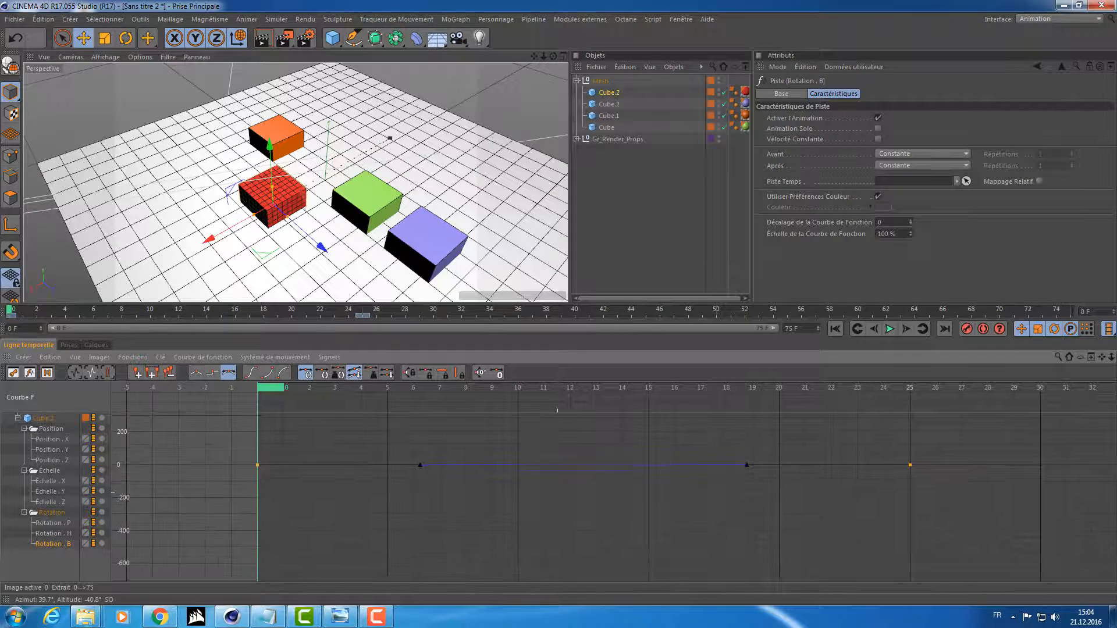
Step: Select the Rotation B curve's keys at frame 0 and frame 25 in turn to examine their tangents
{"action": "left_click_drag", "start_coordinate": [337, 443], "coordinate": [808, 489]}
{"action": "key", "text": "Delete"}
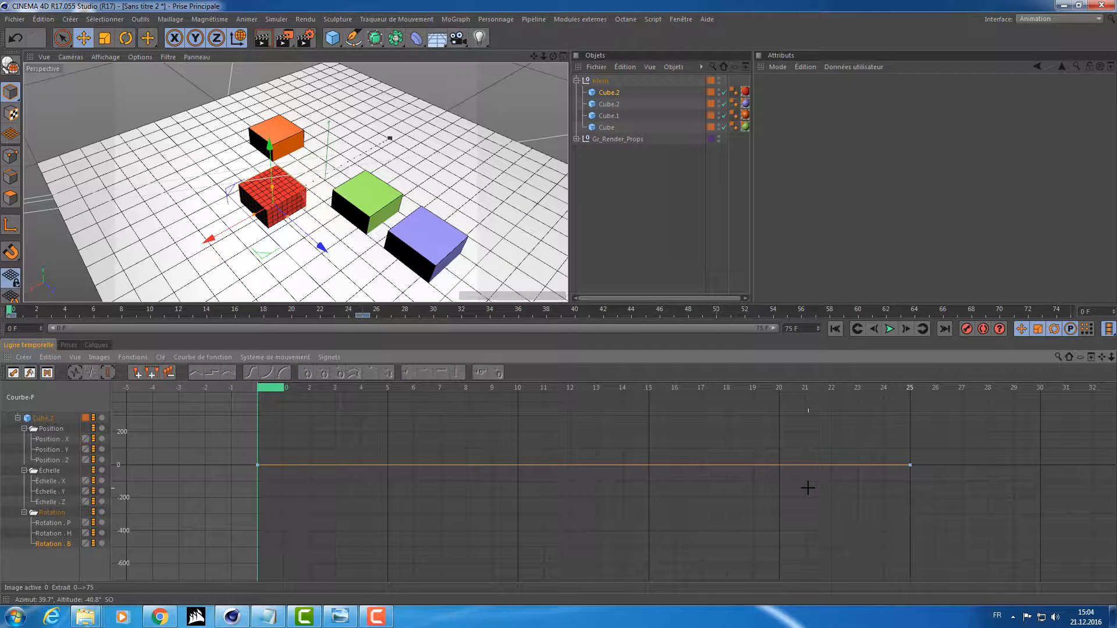
{"action": "left_click_drag", "start_coordinate": [228, 434], "coordinate": [272, 486]}
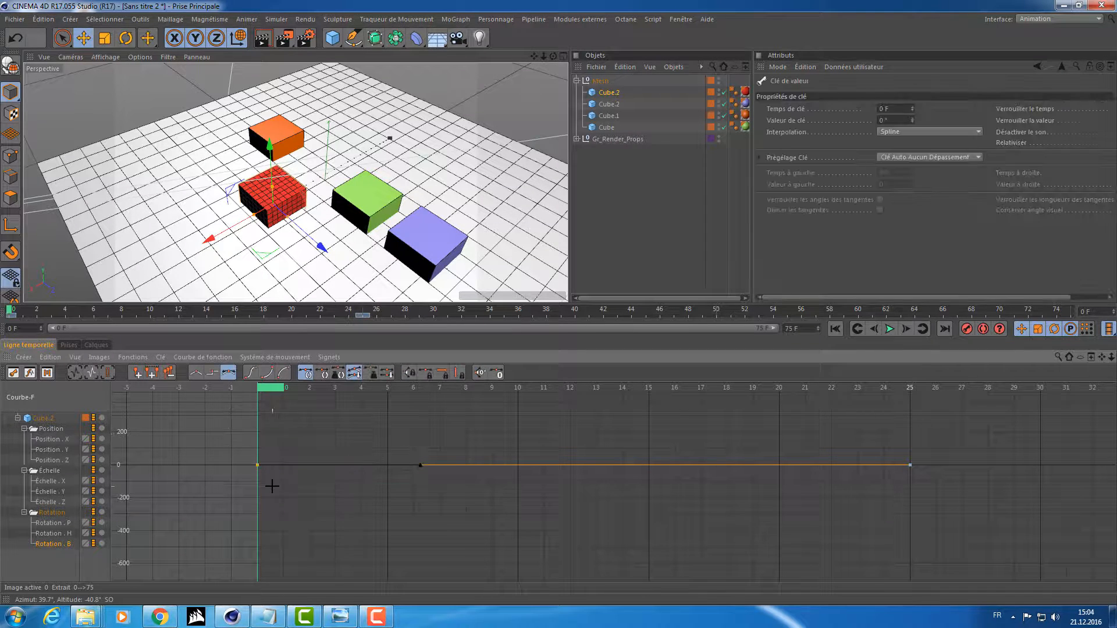
{"action": "left_click_drag", "start_coordinate": [975, 444], "coordinate": [842, 526]}
Step: Compare the Position X, Y and Z curves with the Scale Z and Rotation B curves to see which ones vary
{"action": "left_click", "coordinate": [52, 441]}
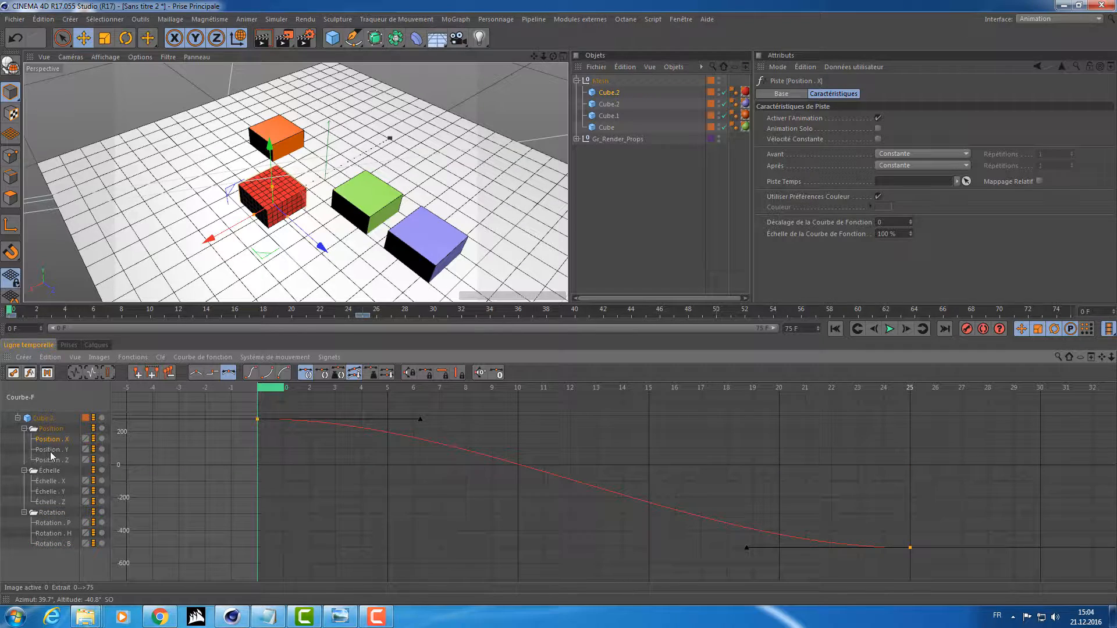
{"action": "left_click", "coordinate": [50, 451]}
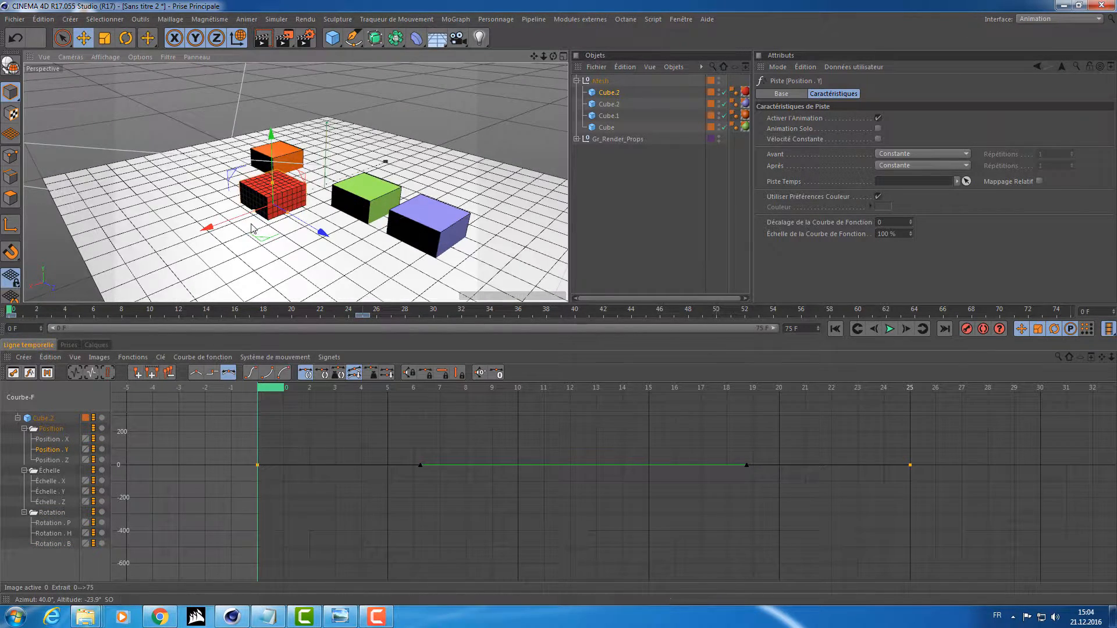
{"action": "left_click", "coordinate": [51, 461]}
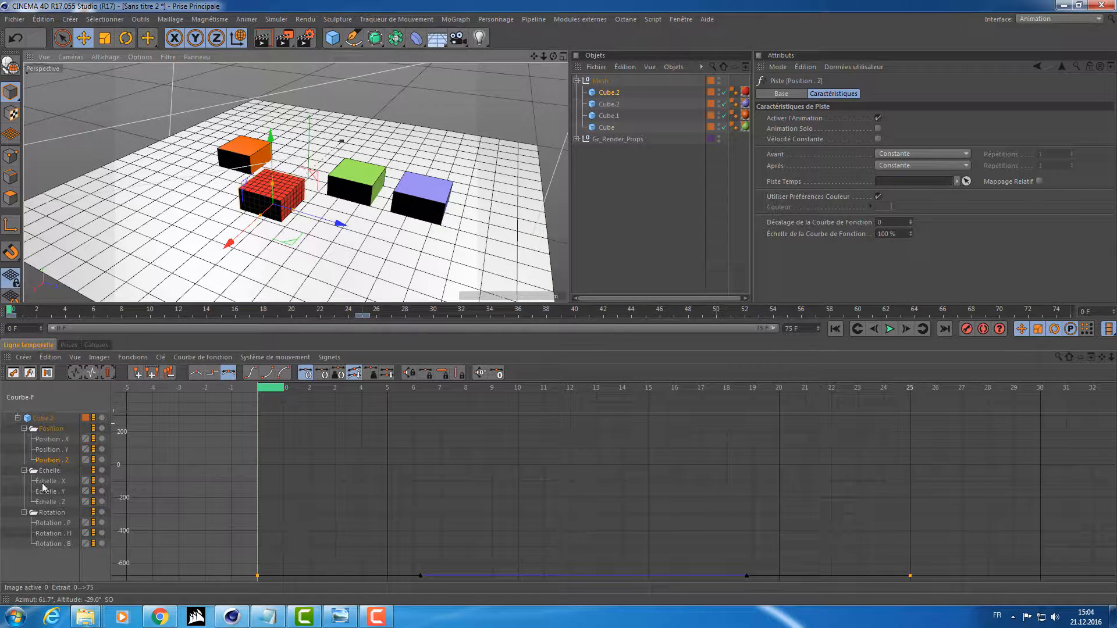
{"action": "left_click", "coordinate": [48, 502]}
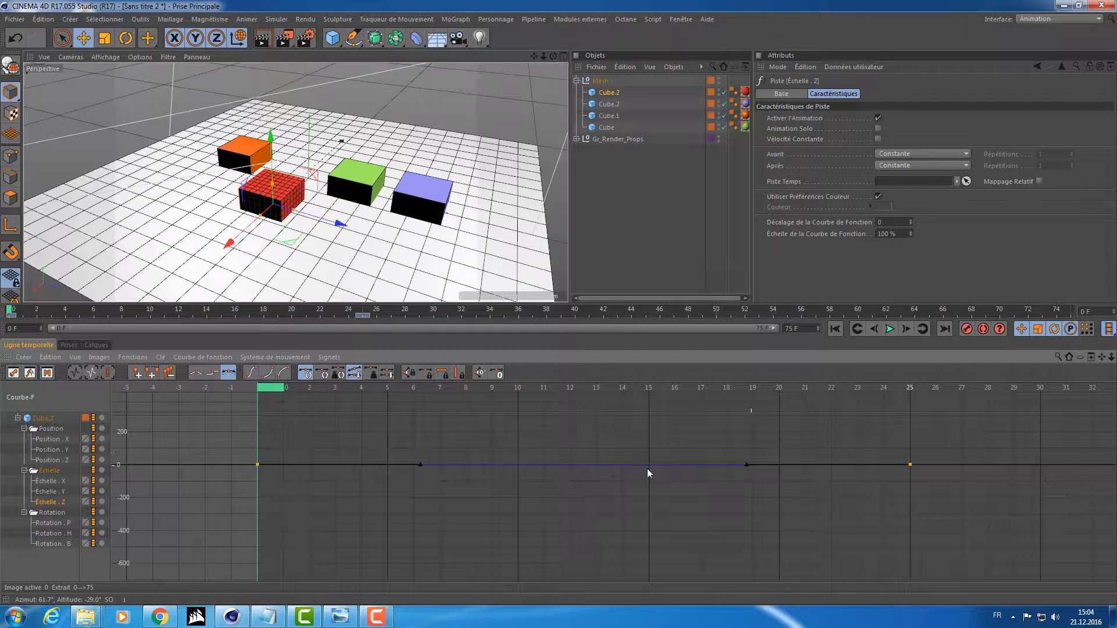
{"action": "left_click", "coordinate": [43, 543]}
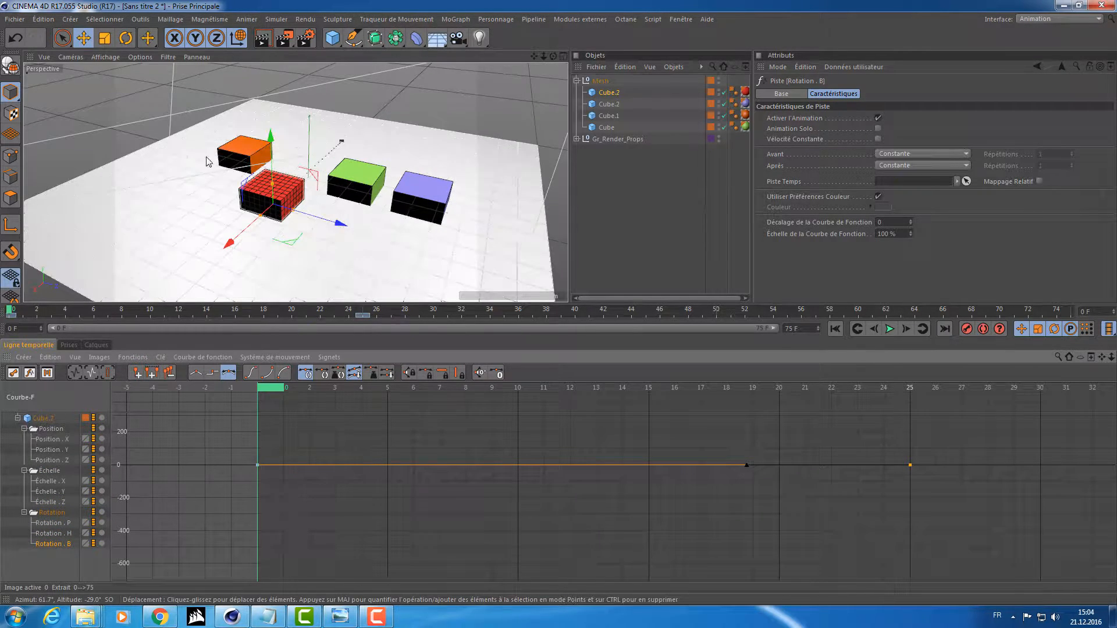
{"action": "left_click_drag", "start_coordinate": [207, 160], "coordinate": [165, 145], "text": "alt"}
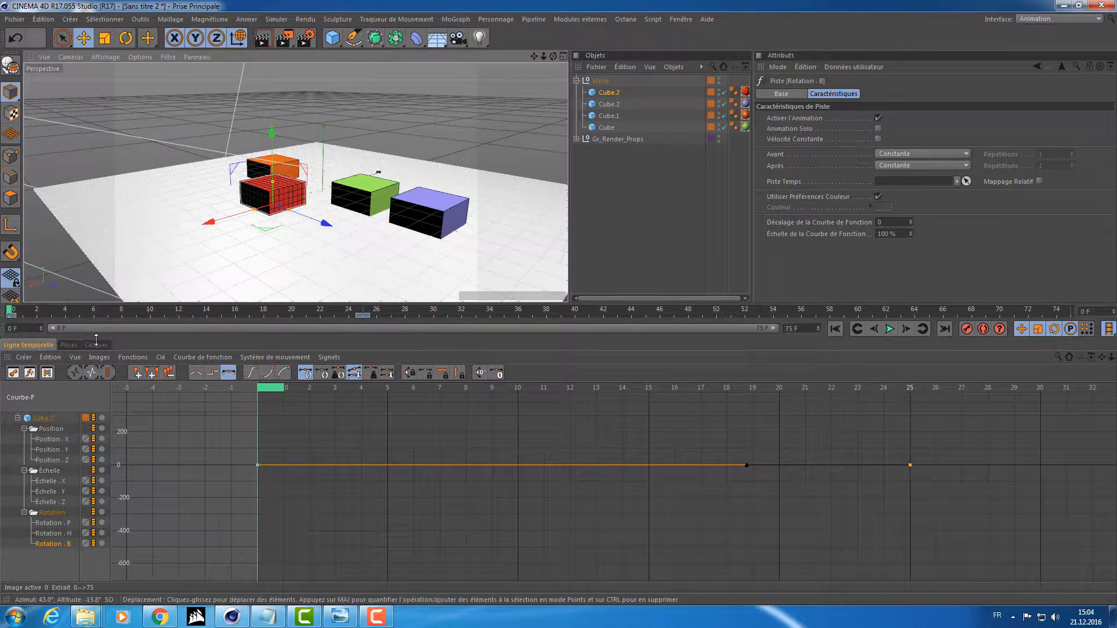
Step: Delete the red cube's tracks from Position Y through Rotation B, keeping only the Position X track
{"action": "left_click", "coordinate": [62, 442]}
{"action": "left_click", "coordinate": [45, 450], "text": "shift"}
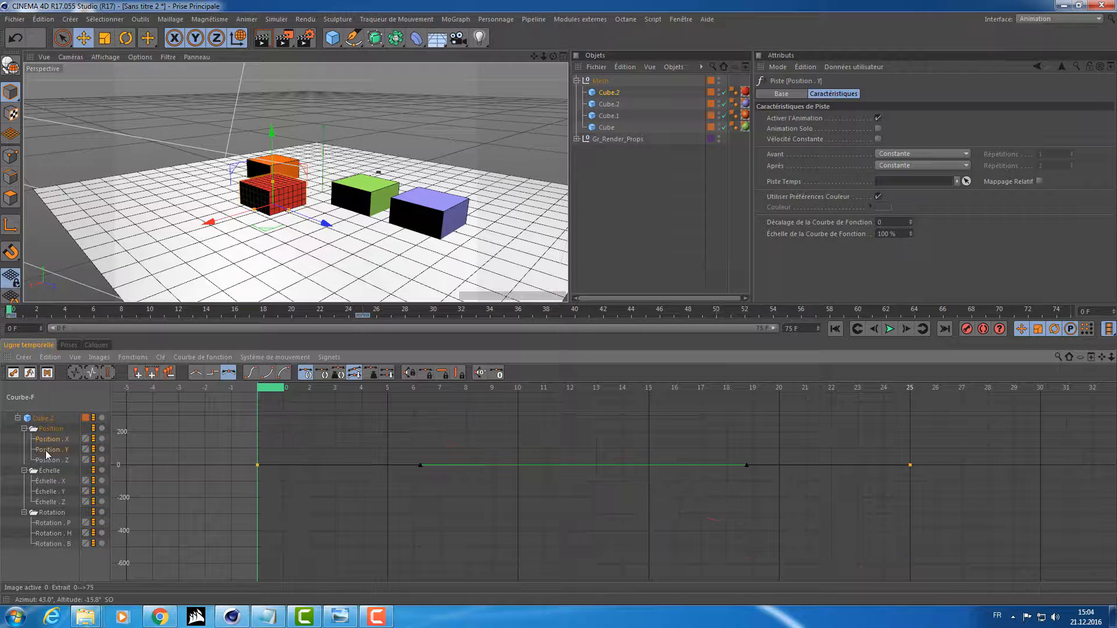
{"action": "left_click", "coordinate": [57, 544], "text": "shift"}
{"action": "key", "text": "Delete"}
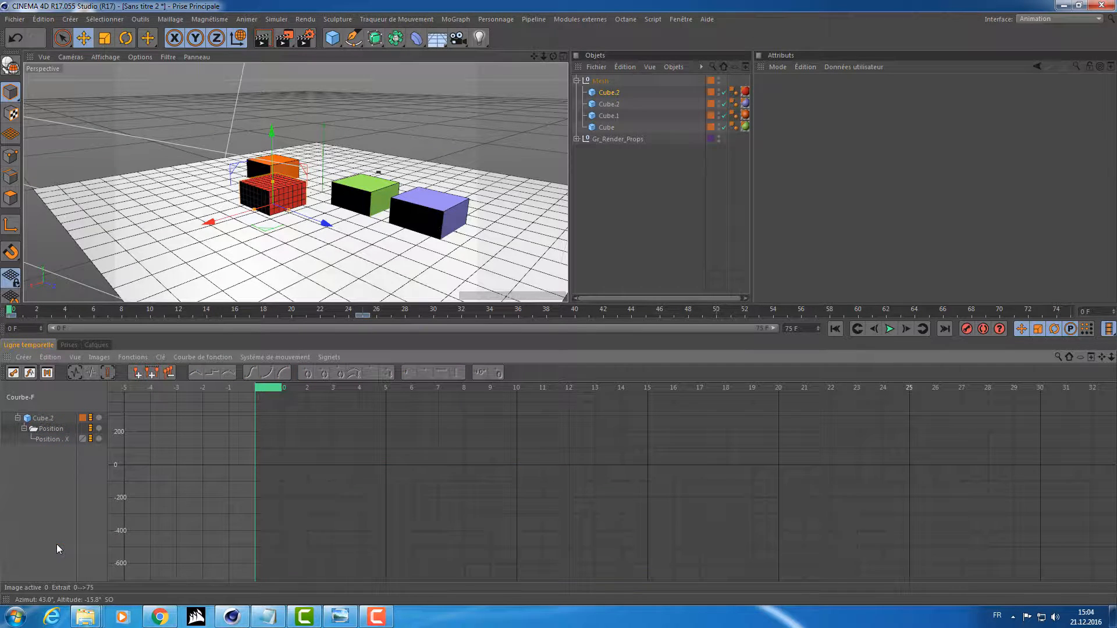
Step: Tilt the tangents of the Position X curve's two keys slightly and lengthen them to about 16 frames for a steeper middle
{"action": "left_click", "coordinate": [47, 438]}
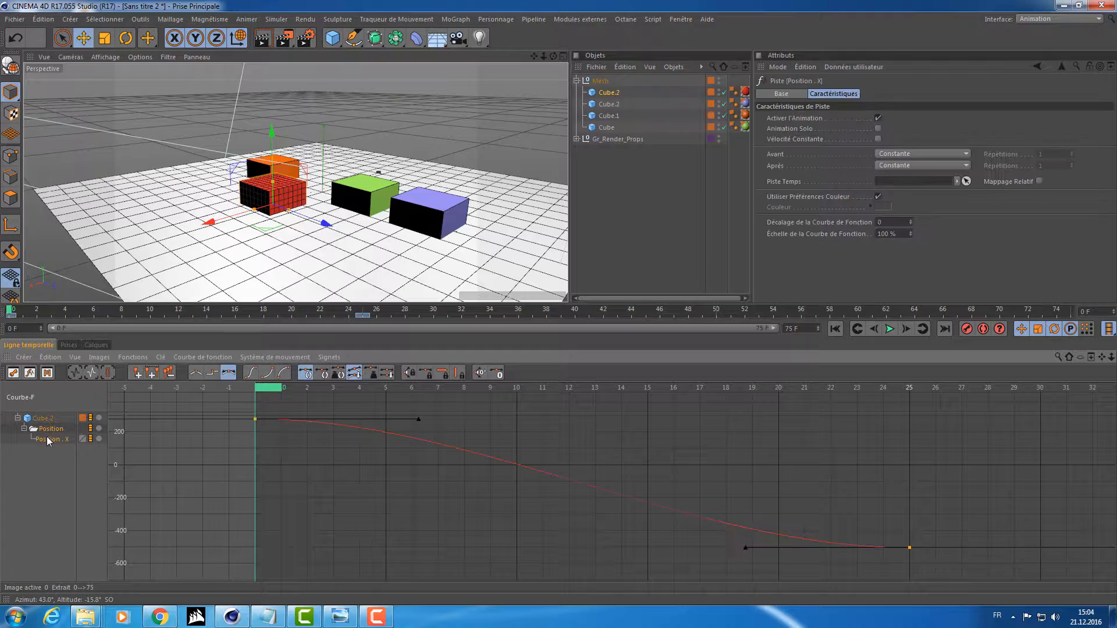
{"action": "left_click_drag", "start_coordinate": [291, 239], "coordinate": [328, 231], "text": "alt"}
{"action": "middle_click_drag", "start_coordinate": [328, 231], "coordinate": [341, 201], "text": "alt"}
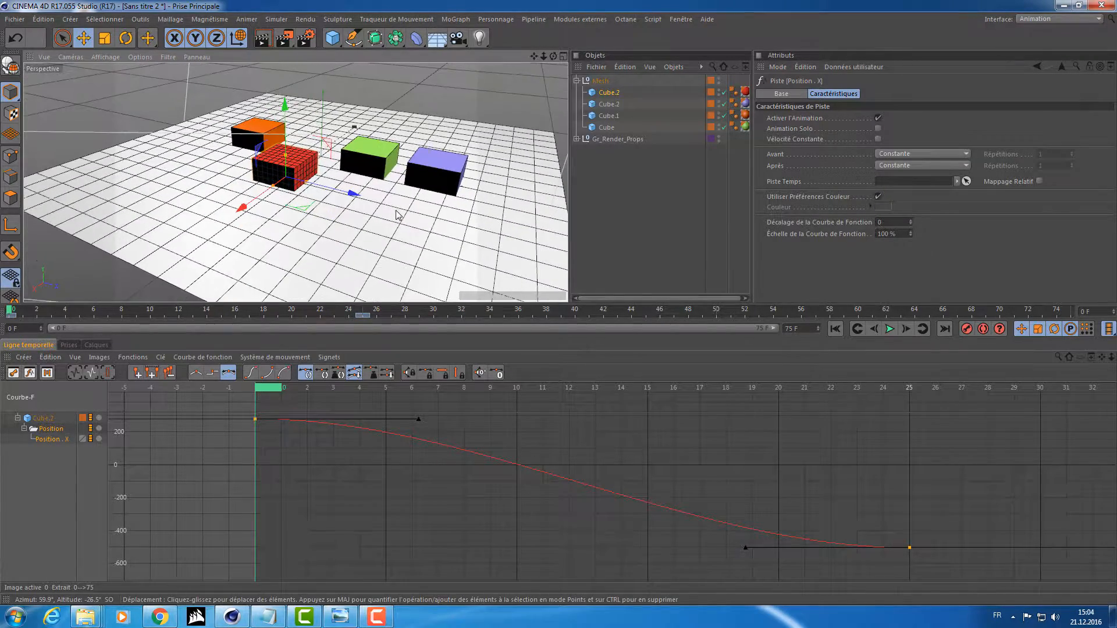
{"action": "left_click_drag", "start_coordinate": [420, 420], "coordinate": [422, 406]}
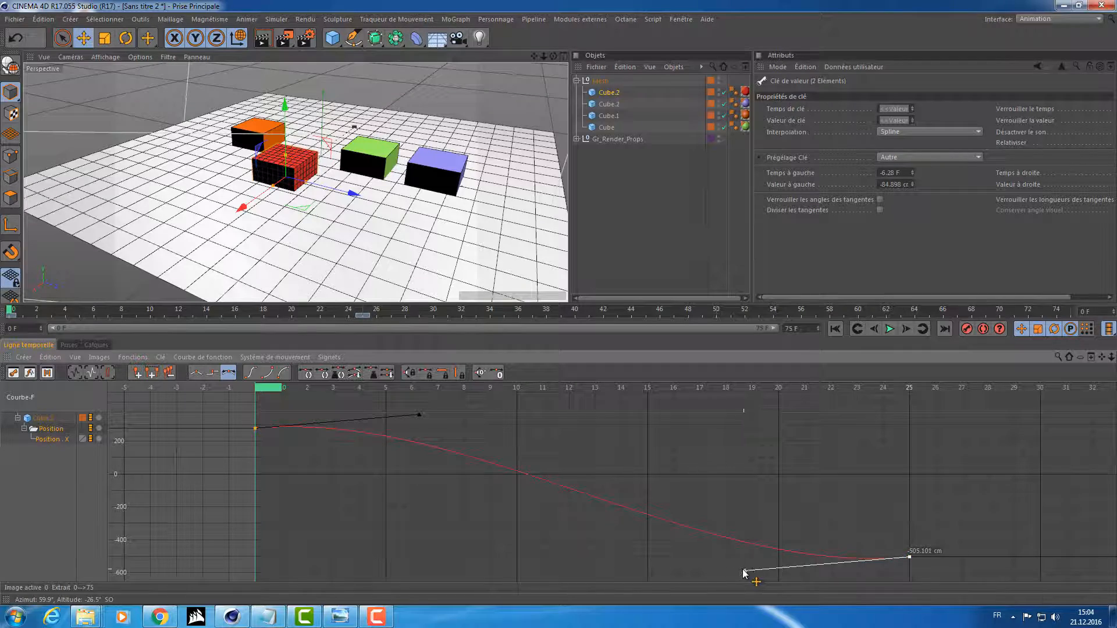
{"action": "left_click_drag", "start_coordinate": [745, 569], "coordinate": [484, 565]}
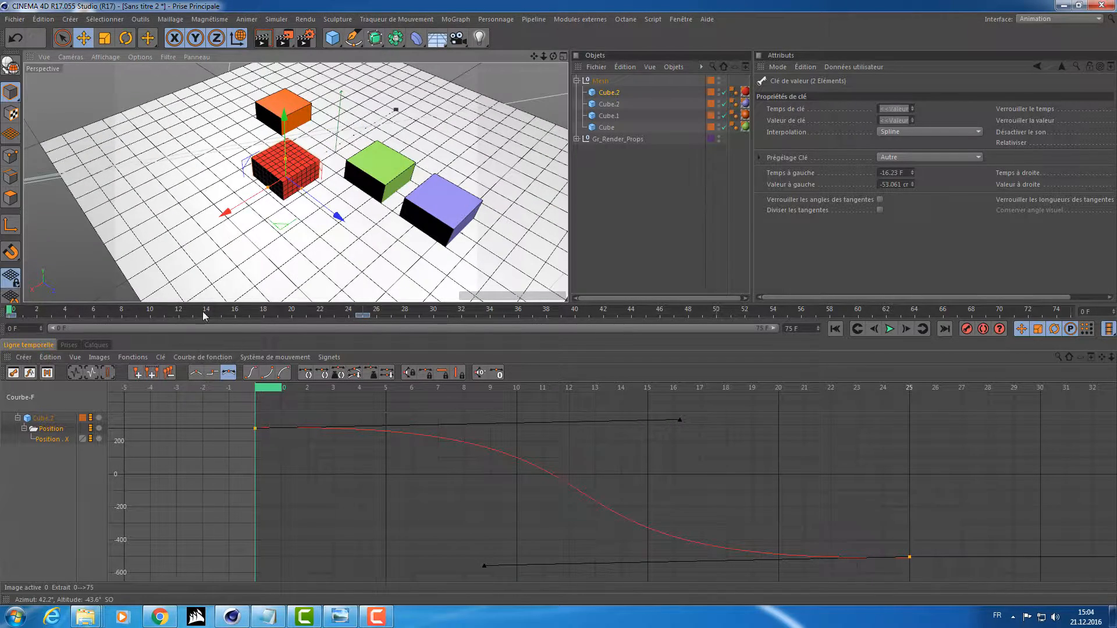
Step: Scrub the animation to frame 11 and view the red cube's position among the other cubes
{"action": "mouse_move", "coordinate": [10, 310]}
{"action": "left_mouse_down"}
{"action": "mouse_move", "coordinate": [202, 309]}
{"action": "mouse_move", "coordinate": [165, 308]}
{"action": "left_mouse_up"}
{"action": "right_click_drag", "start_coordinate": [381, 200], "coordinate": [326, 199], "text": "alt"}
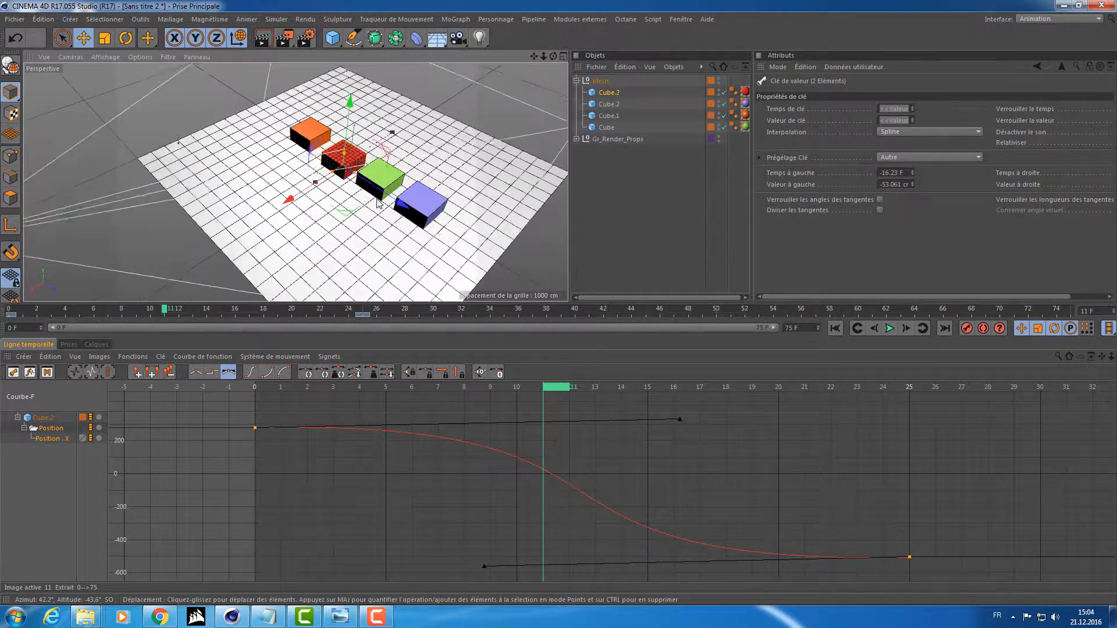
{"action": "left_click_drag", "start_coordinate": [381, 199], "coordinate": [373, 175], "text": "alt"}
Step: Readjust the Position X key tangents to about 15.75 frames and 97 cm
{"action": "left_click_drag", "start_coordinate": [680, 420], "coordinate": [659, 362]}
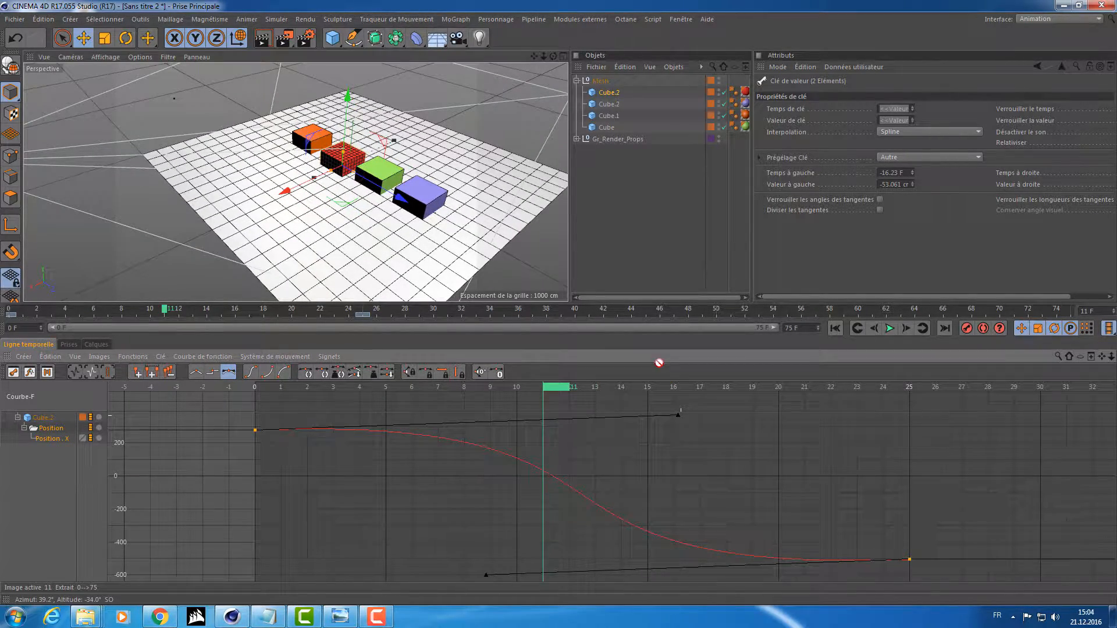
{"action": "right_click_drag", "start_coordinate": [704, 463], "coordinate": [539, 570], "text": "alt"}
{"action": "mouse_move", "coordinate": [564, 549]}
{"action": "left_mouse_down"}
{"action": "mouse_move", "coordinate": [668, 392]}
{"action": "mouse_move", "coordinate": [611, 508]}
{"action": "mouse_move", "coordinate": [572, 557]}
{"action": "left_mouse_up"}
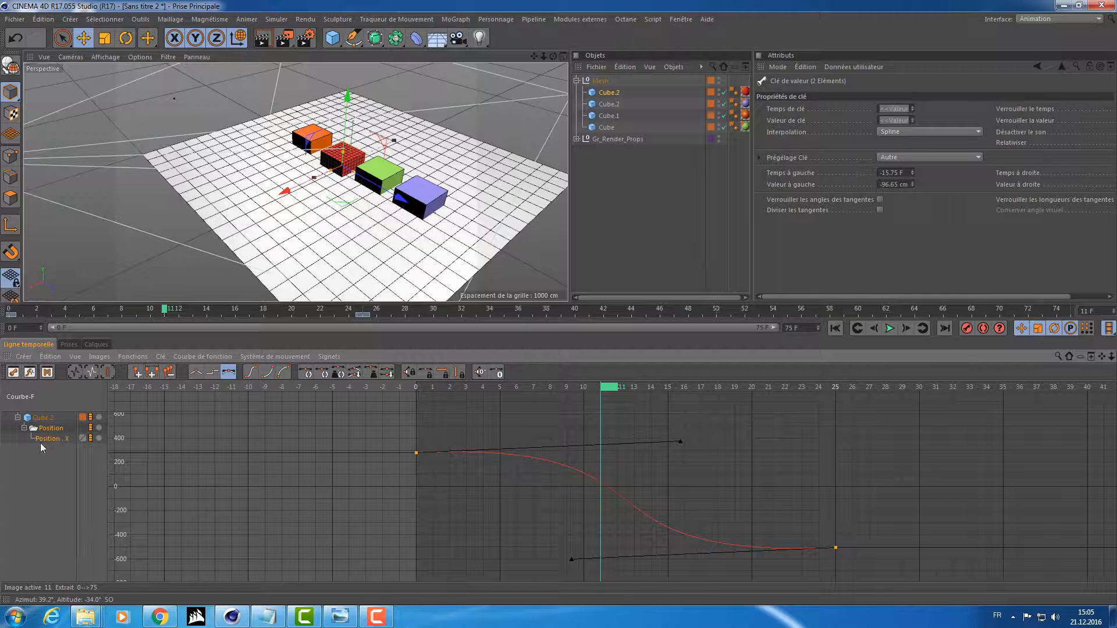
Step: Delete the red cube's keyframes at frames 0 and 25
{"action": "left_click_drag", "start_coordinate": [46, 542], "coordinate": [78, 577]}
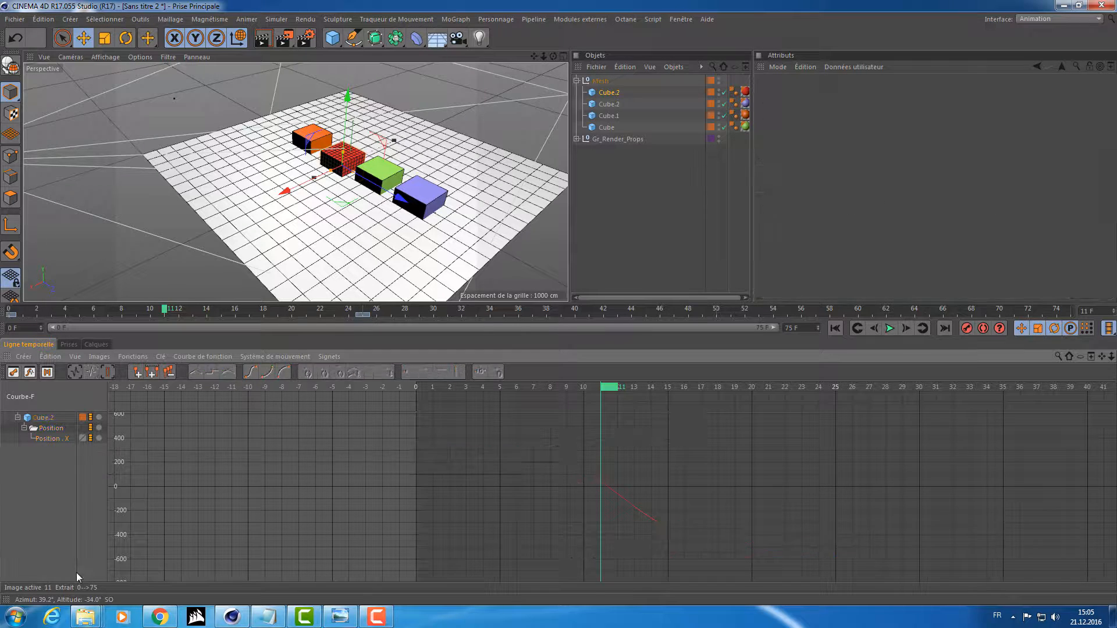
{"action": "left_click", "coordinate": [605, 93]}
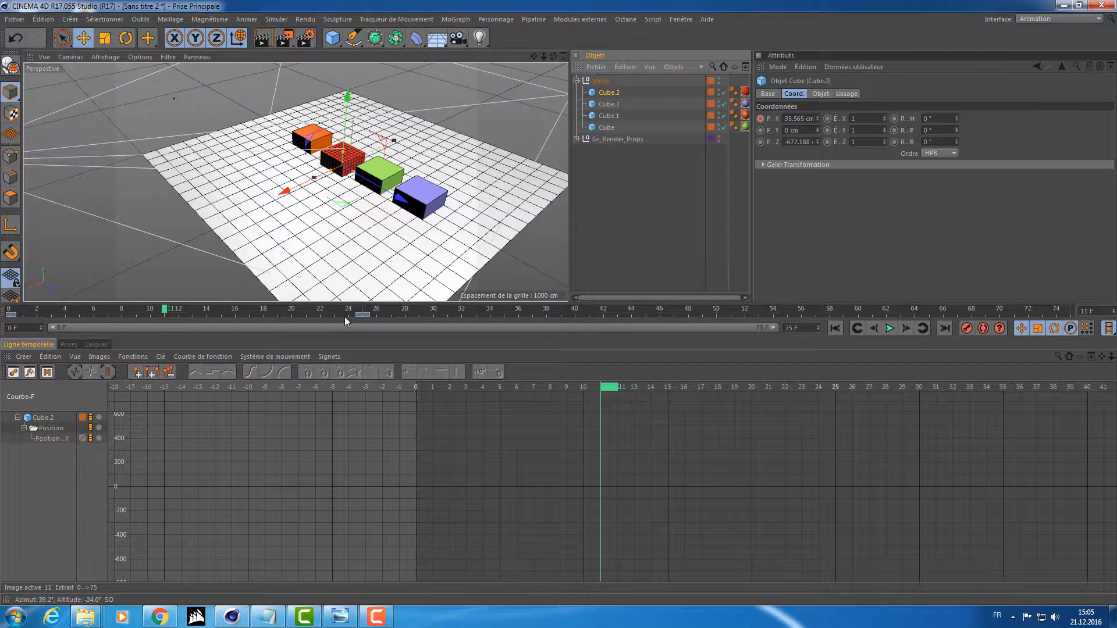
{"action": "left_click_drag", "start_coordinate": [387, 315], "coordinate": [1, 311]}
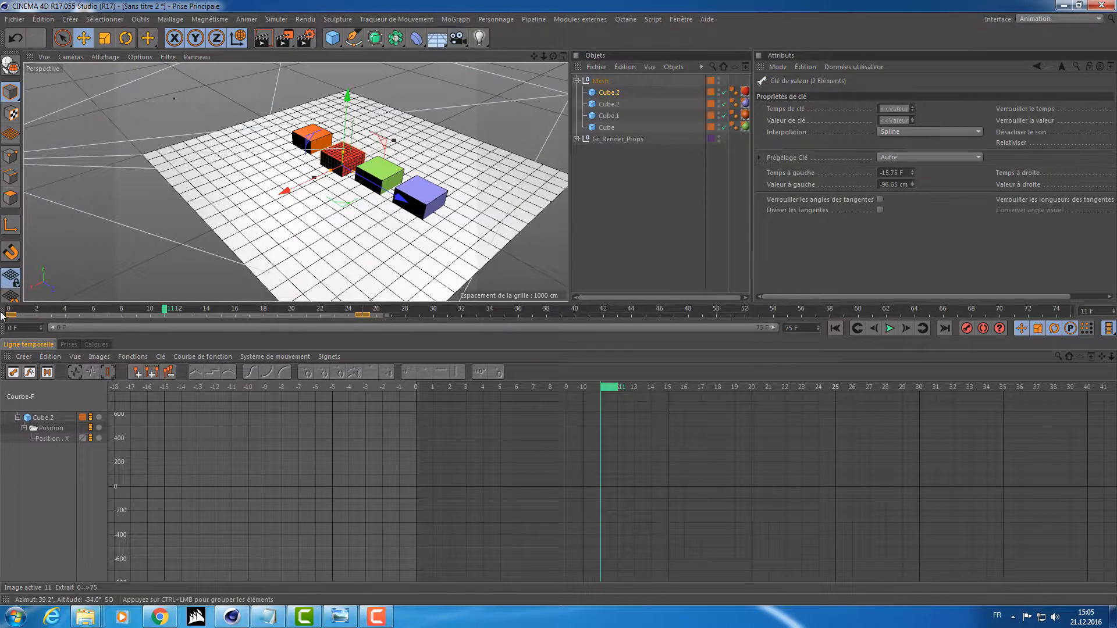
{"action": "key", "text": "Delete"}
Step: Move the red cube along X to about 407 cm at frame 0 and keyframe only its Position X
{"action": "left_click_drag", "start_coordinate": [314, 71], "coordinate": [236, 240], "text": "alt"}
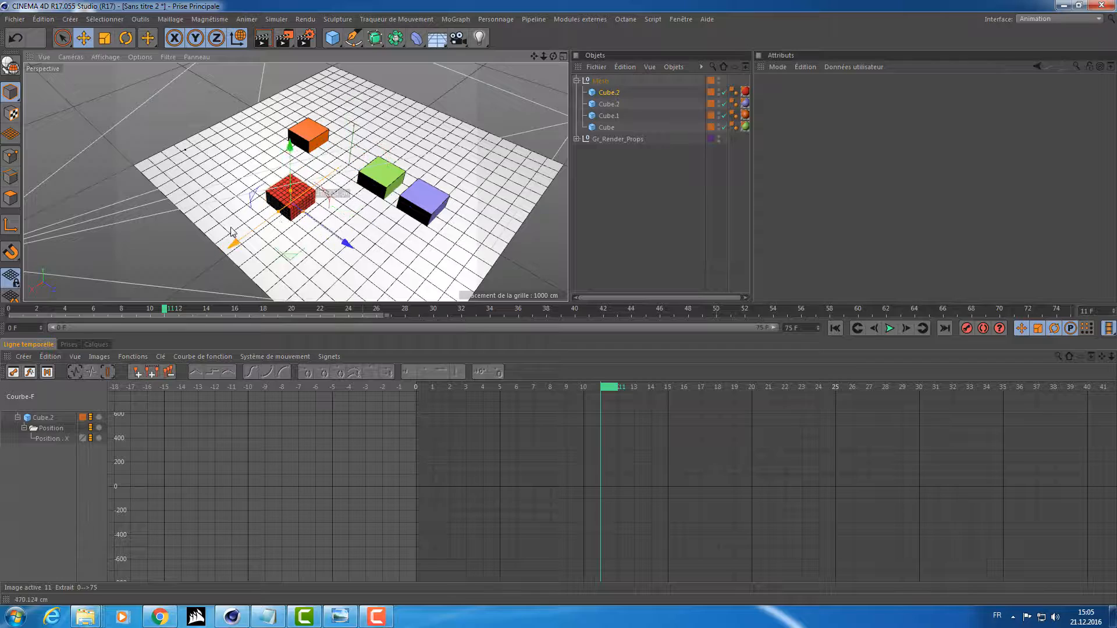
{"action": "left_click_drag", "start_coordinate": [166, 310], "coordinate": [7, 312]}
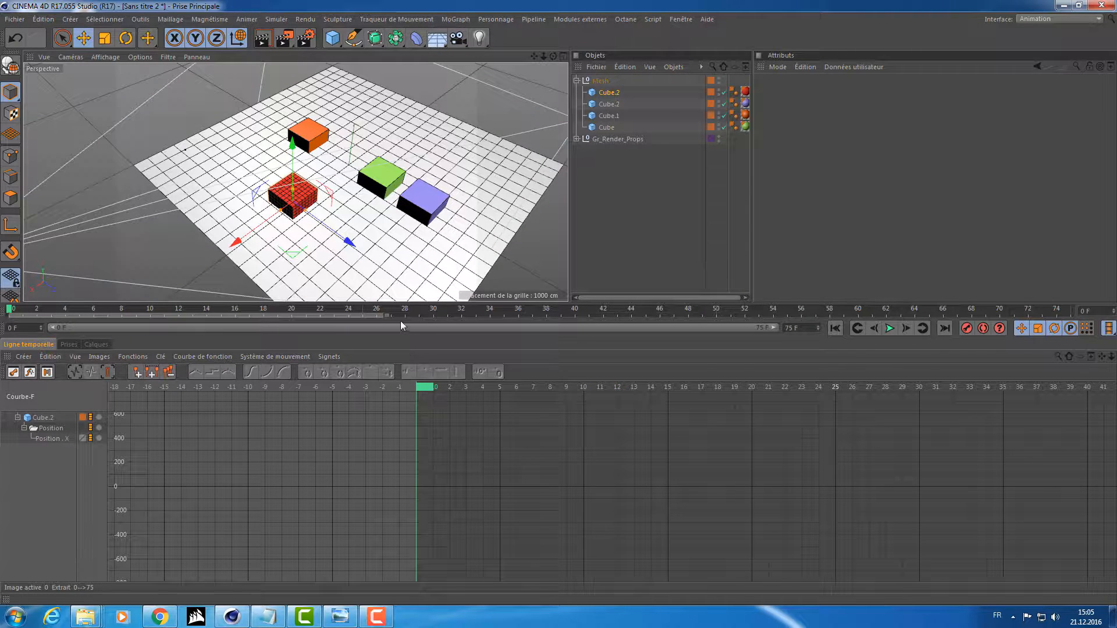
{"action": "left_click", "coordinate": [592, 93]}
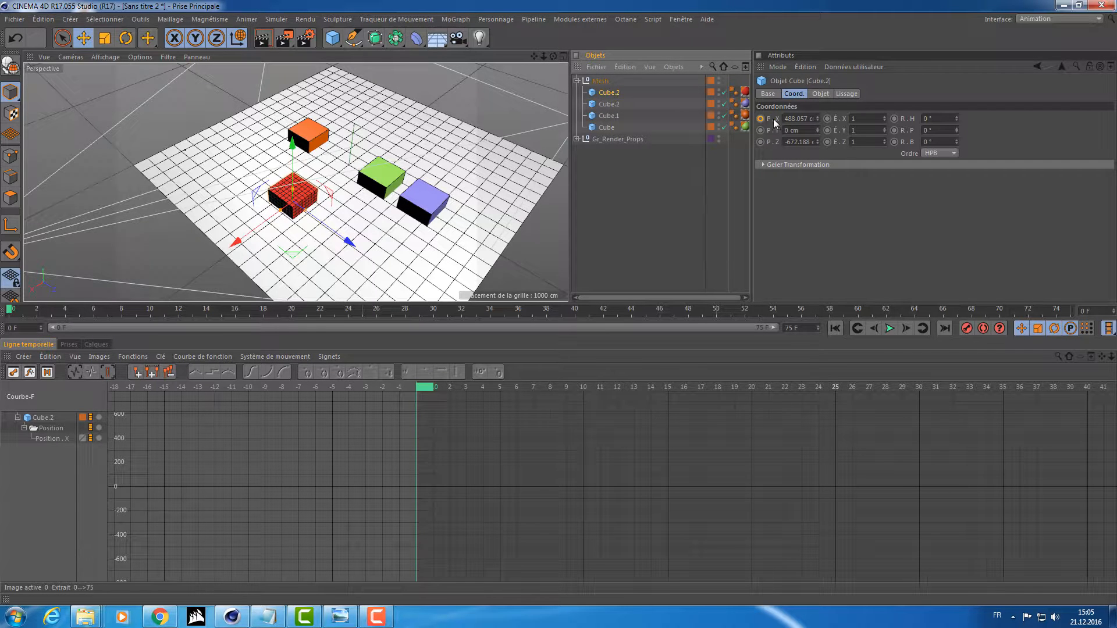
{"action": "left_click_drag", "start_coordinate": [239, 241], "coordinate": [241, 210]}
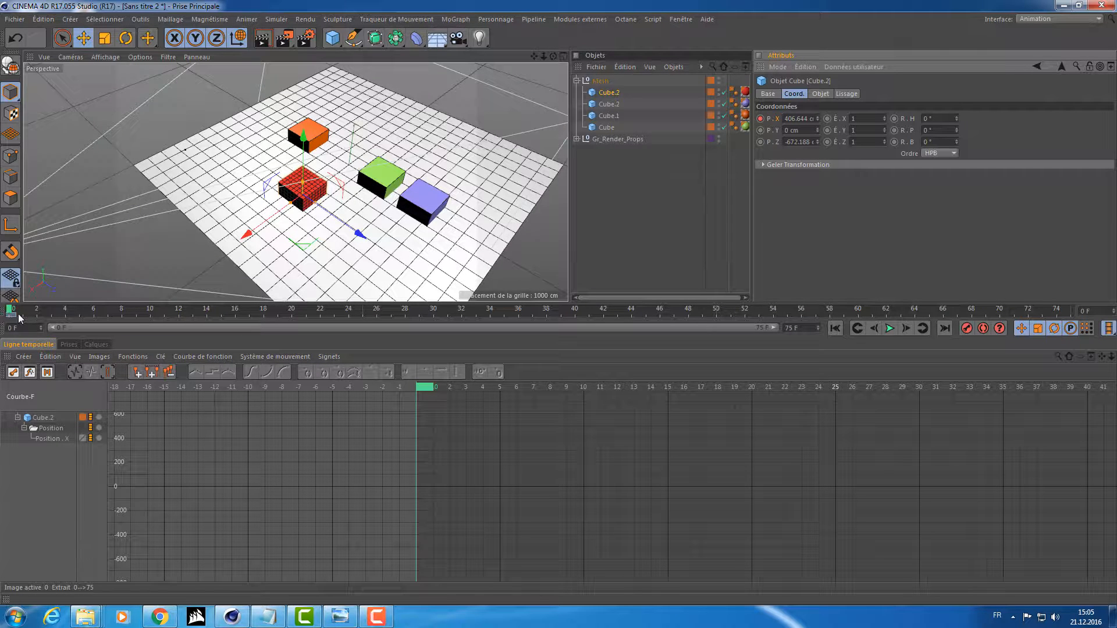
Step: Move the red cube along X to about -442 cm at frame 25 and keyframe only its Position X
{"action": "left_click_drag", "start_coordinate": [8, 312], "coordinate": [360, 310]}
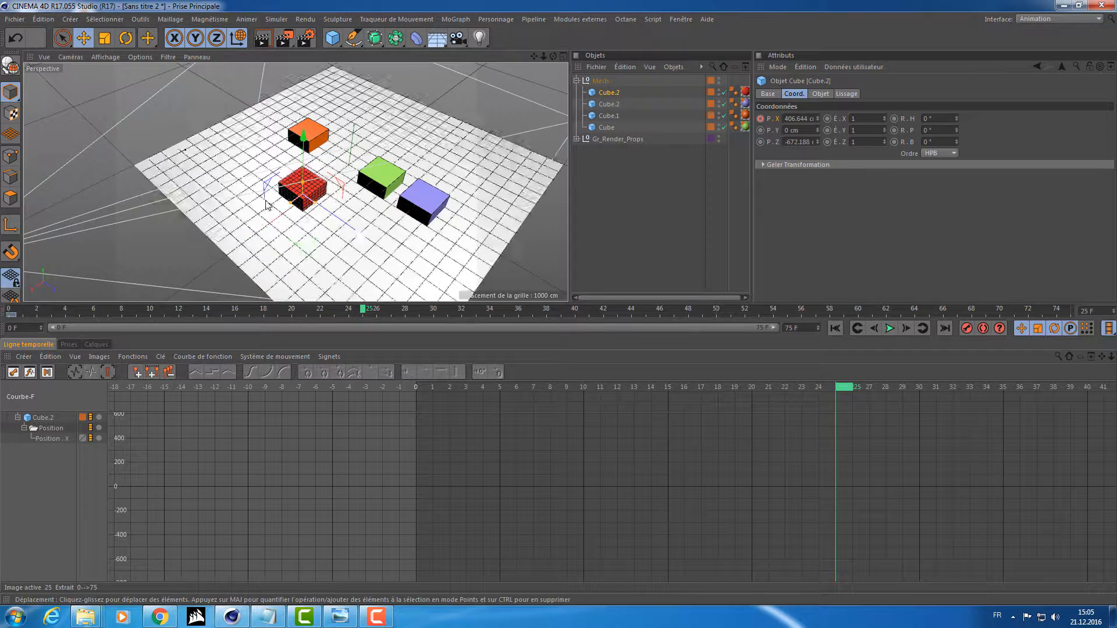
{"action": "left_click_drag", "start_coordinate": [248, 233], "coordinate": [350, 173]}
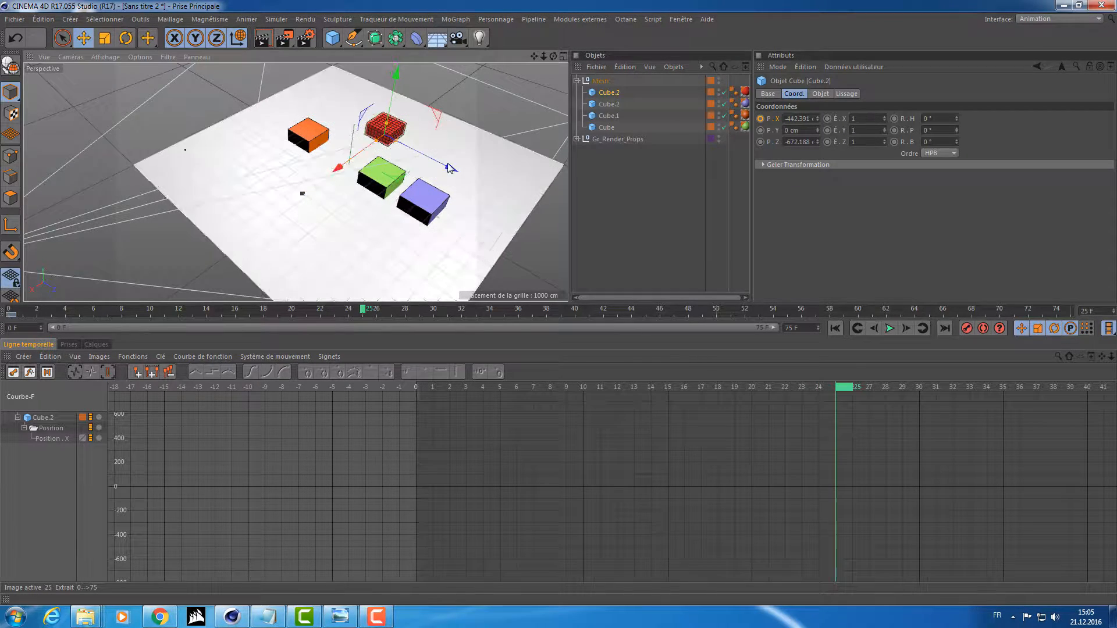
{"action": "left_click", "coordinate": [760, 119]}
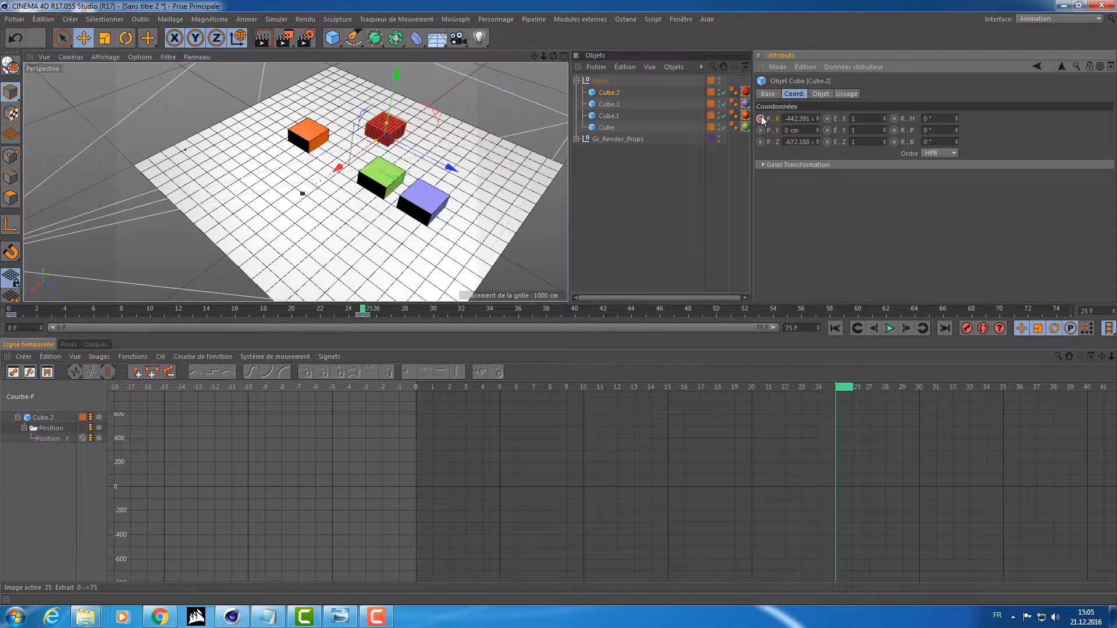
Step: Display the Position X curve, return to frame 0 and select its keys at frames 25 and 0 in turn
{"action": "left_click", "coordinate": [37, 437]}
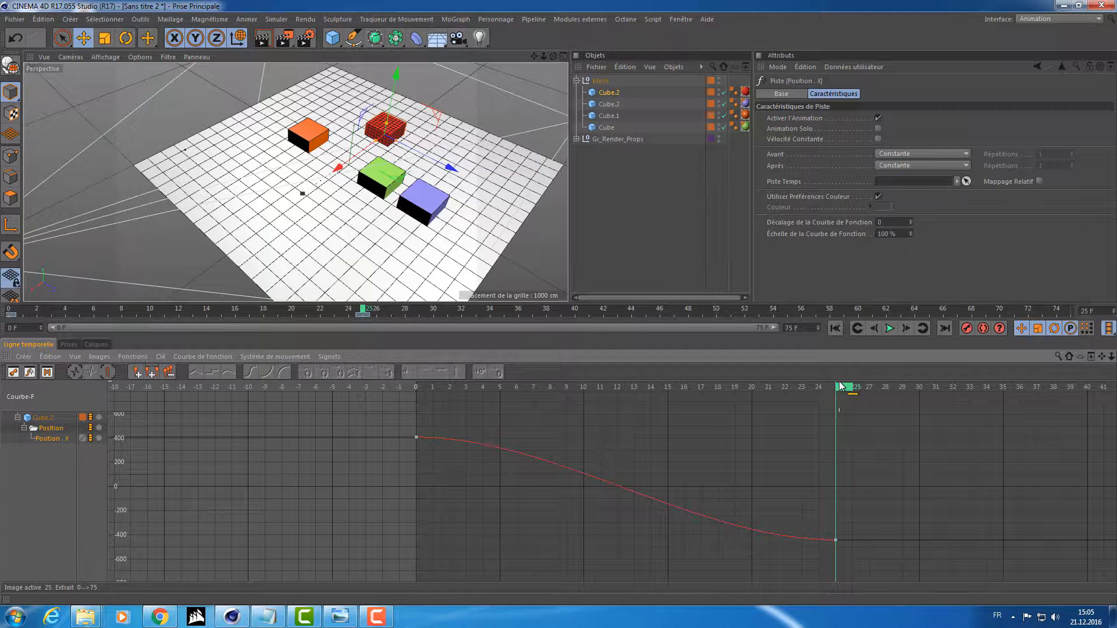
{"action": "mouse_move", "coordinate": [841, 387]}
{"action": "left_mouse_down"}
{"action": "mouse_move", "coordinate": [337, 399]}
{"action": "mouse_move", "coordinate": [848, 416]}
{"action": "mouse_move", "coordinate": [443, 419]}
{"action": "mouse_move", "coordinate": [372, 407]}
{"action": "left_mouse_up"}
{"action": "mouse_move", "coordinate": [302, 244]}
{"action": "left_mouse_down", "text": "alt"}
{"action": "mouse_move", "coordinate": [229, 172]}
{"action": "mouse_move", "coordinate": [111, 219]}
{"action": "mouse_move", "coordinate": [303, 227]}
{"action": "left_mouse_up", "text": "alt"}
{"action": "left_click_drag", "start_coordinate": [939, 498], "coordinate": [739, 581]}
{"action": "left_click_drag", "start_coordinate": [530, 422], "coordinate": [316, 511]}
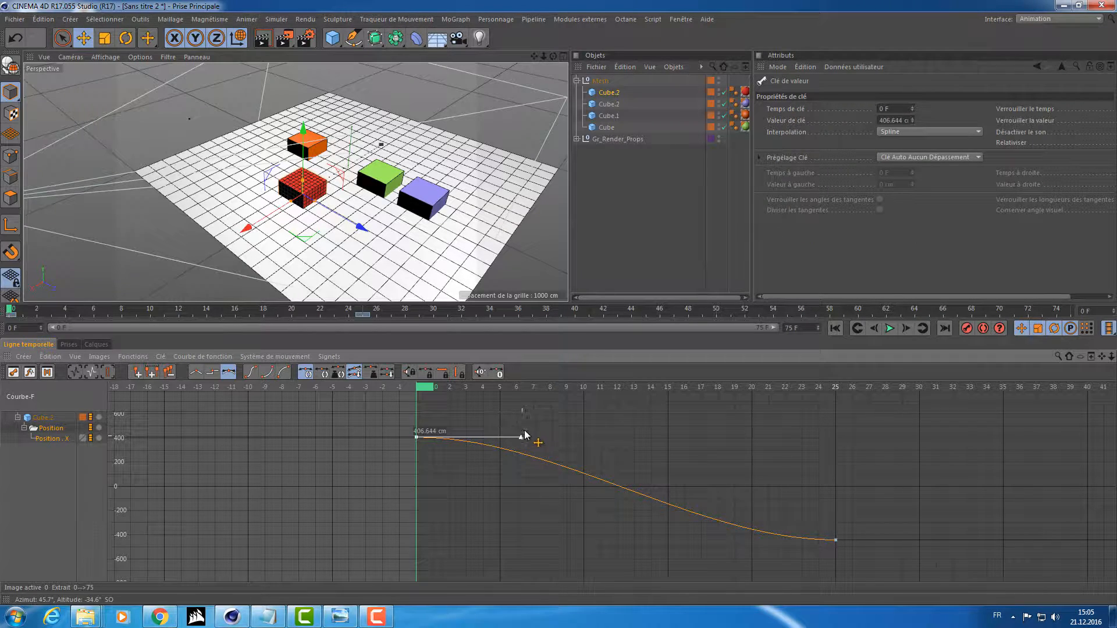
Step: Raise the tangent of the Position X key at frame 0 to about 9.4 frames and 364 cm, and preview the overshoot at frame 7
{"action": "left_click_drag", "start_coordinate": [524, 434], "coordinate": [504, 430]}
{"action": "left_click_drag", "start_coordinate": [498, 389], "coordinate": [533, 389]}
{"action": "mouse_move", "coordinate": [524, 429]}
{"action": "left_mouse_down"}
{"action": "mouse_move", "coordinate": [524, 476]}
{"action": "mouse_move", "coordinate": [526, 423]}
{"action": "left_mouse_up"}
{"action": "left_click_drag", "start_coordinate": [533, 381], "coordinate": [526, 432]}
{"action": "right_click_drag", "start_coordinate": [586, 445], "coordinate": [520, 511], "text": "alt"}
{"action": "left_click_drag", "start_coordinate": [541, 414], "coordinate": [577, 454]}
{"action": "left_click_drag", "start_coordinate": [373, 244], "coordinate": [361, 218], "text": "alt"}
{"action": "scroll", "coordinate": [361, 218], "scroll_direction": "up", "scroll_amount": 4}
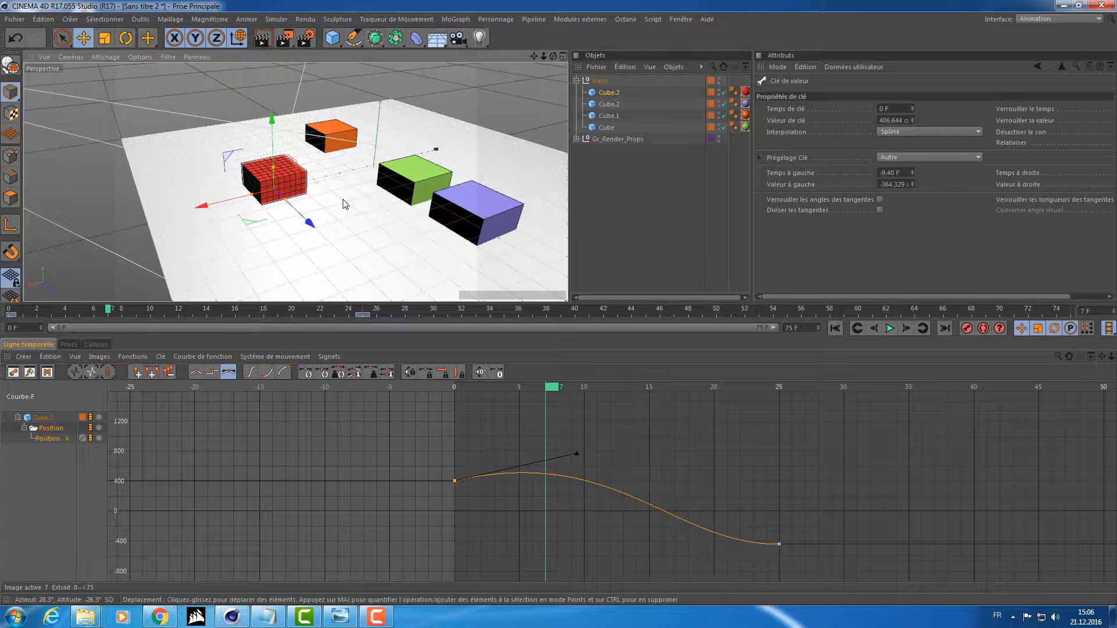
{"action": "left_click_drag", "start_coordinate": [335, 187], "coordinate": [372, 183], "text": "alt"}
Step: Deselect everything, collapse the Mesh group and switch the interface layout to Standard
{"action": "left_click", "coordinate": [654, 156]}
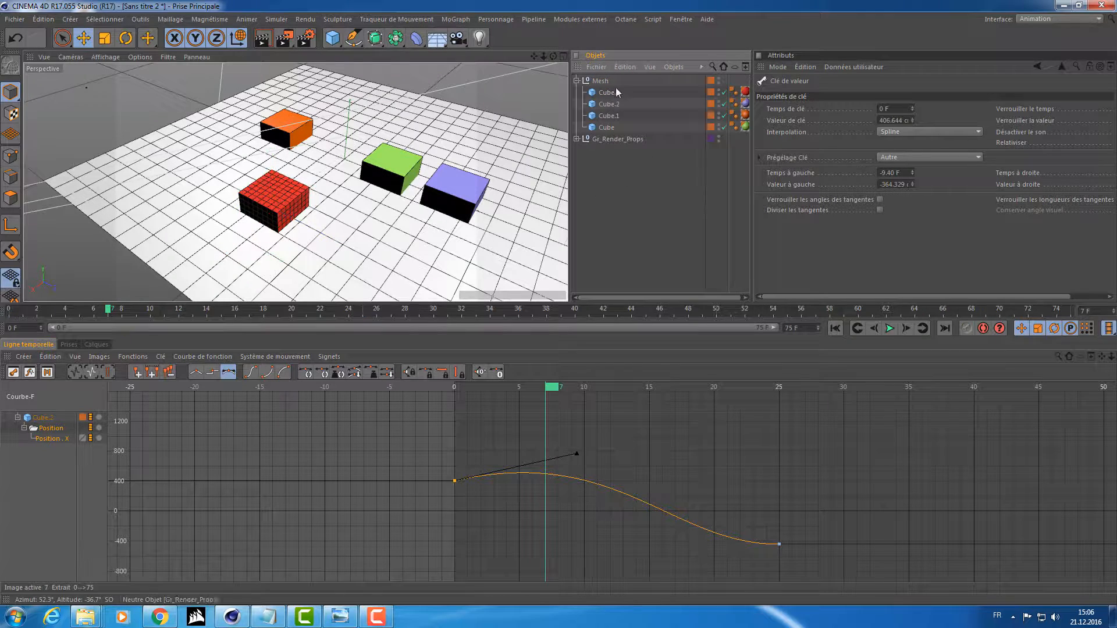
{"action": "left_click", "coordinate": [577, 80]}
{"action": "left_click", "coordinate": [1025, 18]}
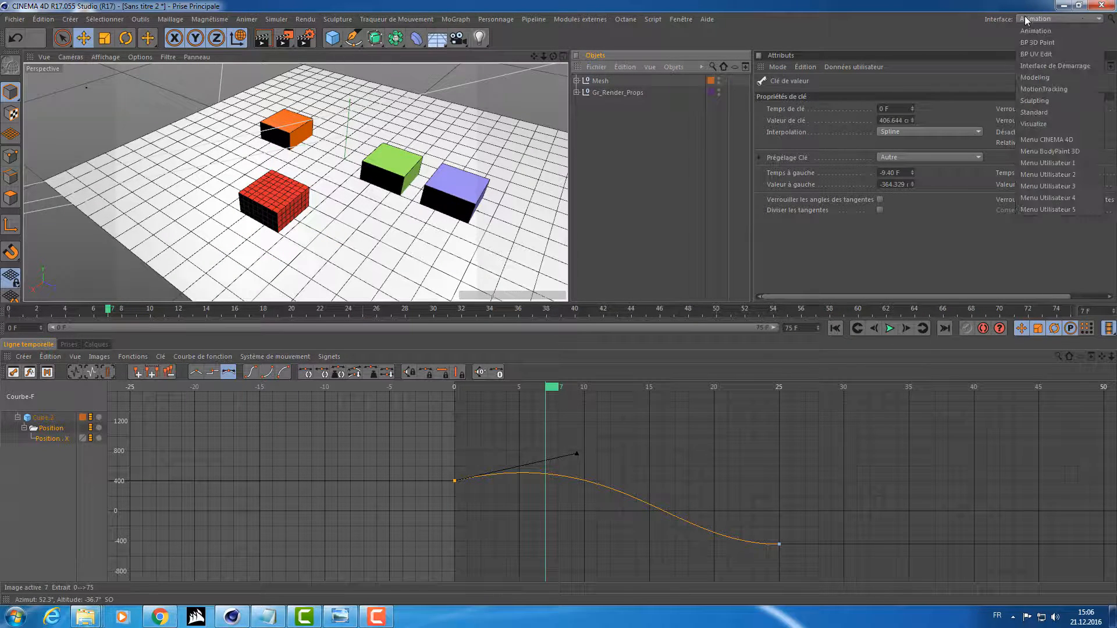
{"action": "left_click", "coordinate": [1030, 113]}
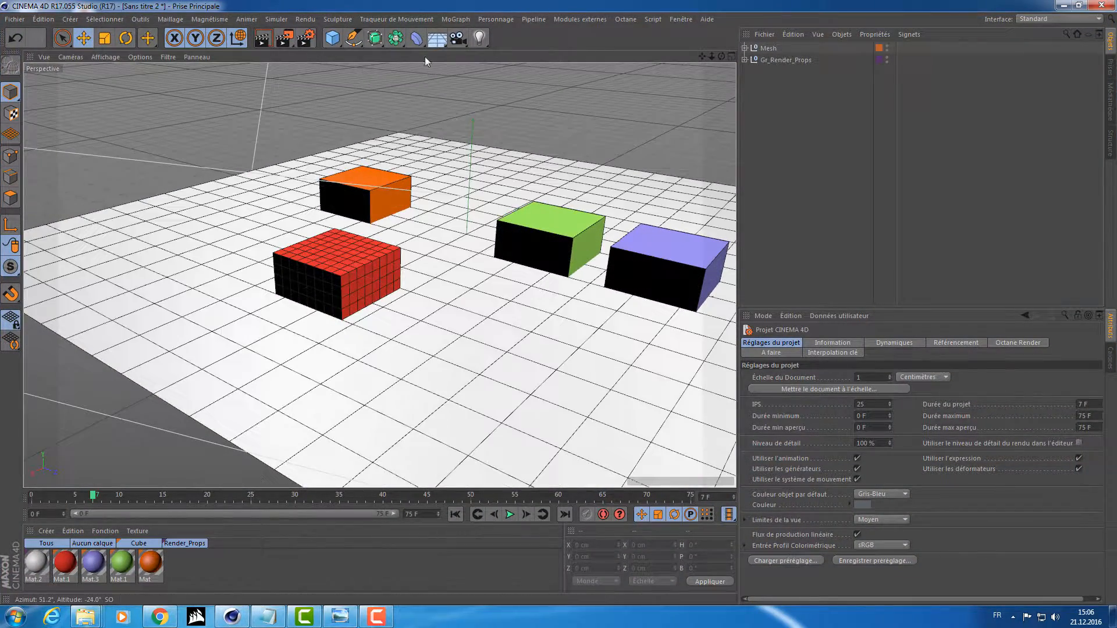
Step: Add an Incurvation (bend) deformer and make it a child of the red cube in the Mesh group
{"action": "left_click", "coordinate": [416, 38]}
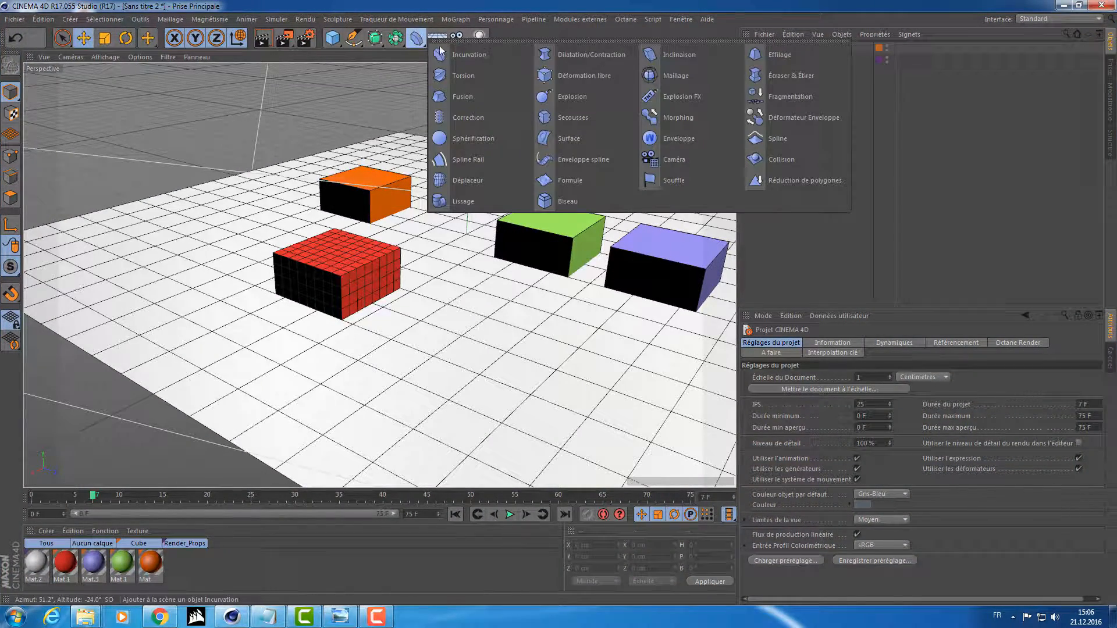
{"action": "left_click", "coordinate": [468, 58]}
{"action": "left_click", "coordinate": [745, 60]}
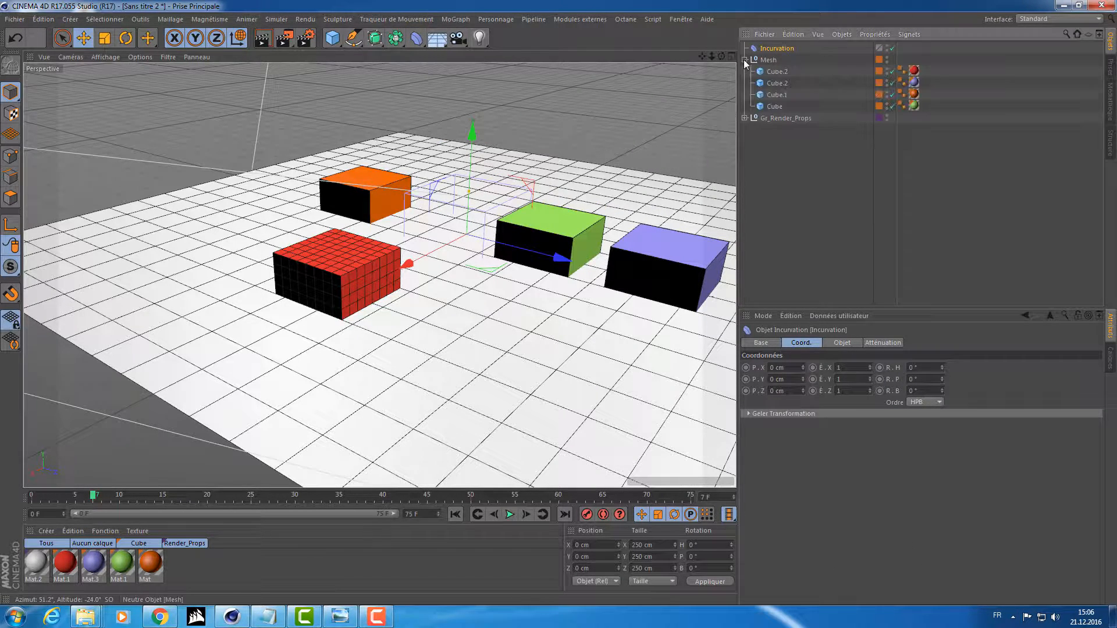
{"action": "left_click", "coordinate": [778, 71]}
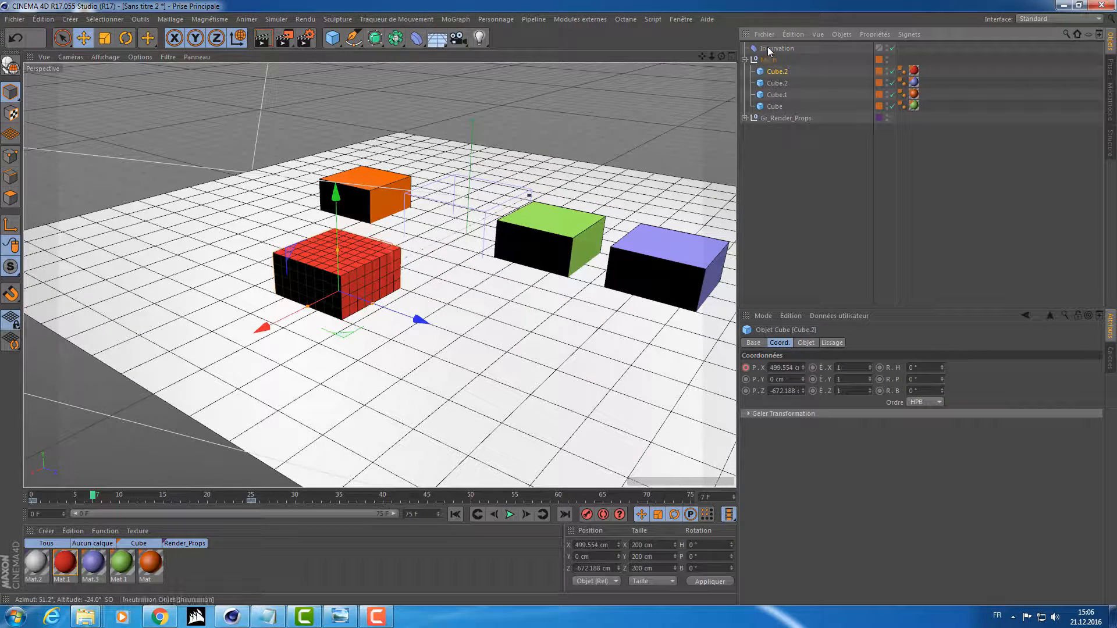
{"action": "left_click_drag", "start_coordinate": [768, 68], "coordinate": [773, 72]}
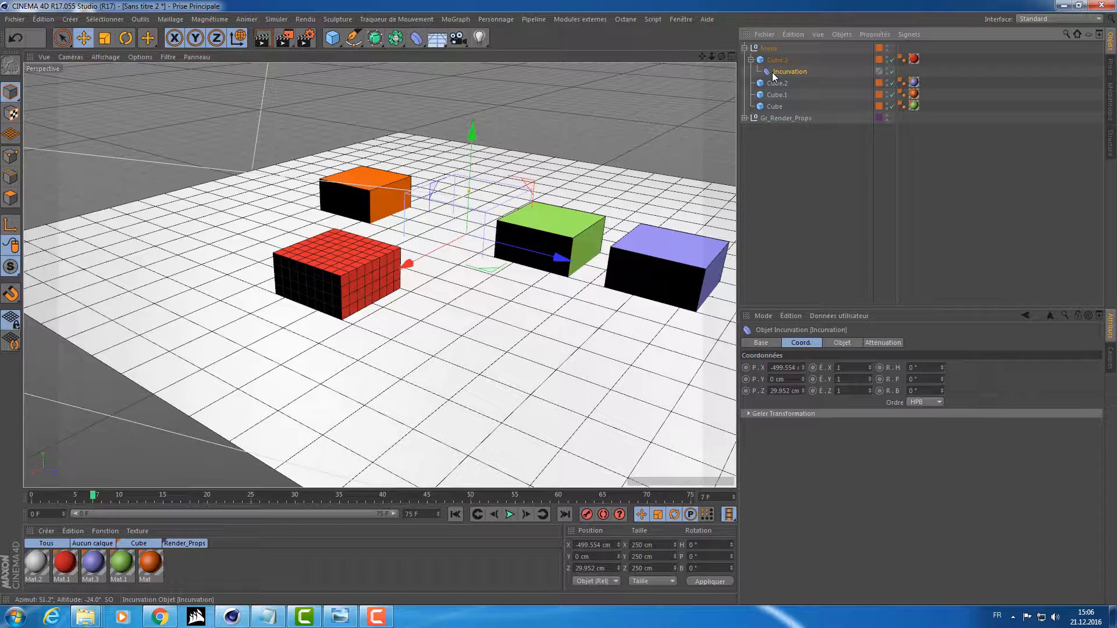
Step: Fit the Incurvation deformer to its parent cube and set its intensity to 74°
{"action": "left_click", "coordinate": [840, 345]}
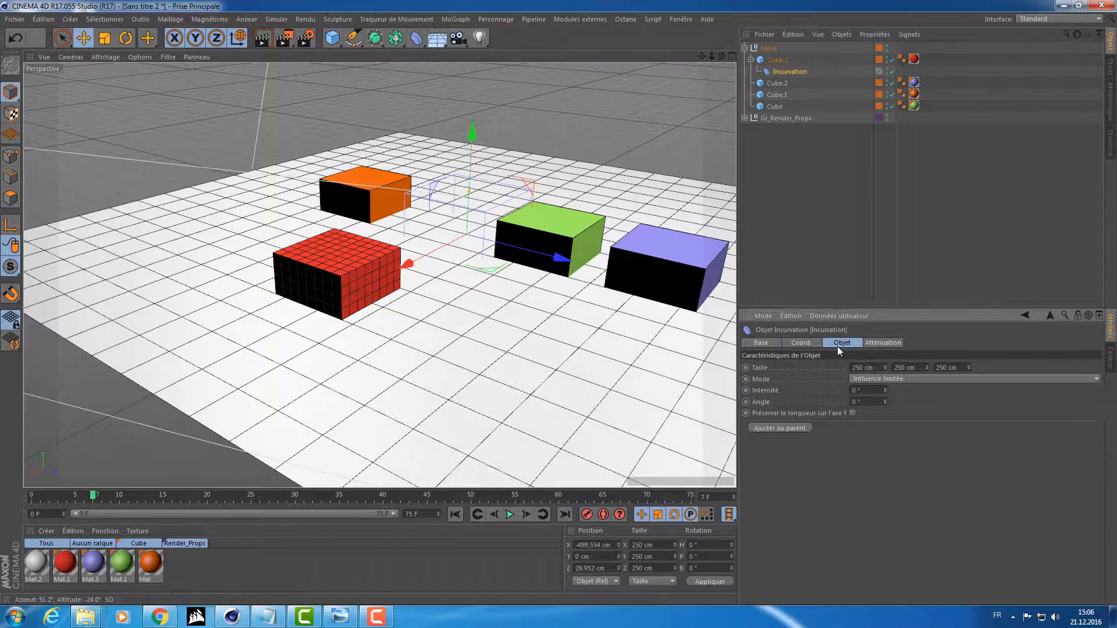
{"action": "left_click", "coordinate": [787, 428]}
{"action": "left_click_drag", "start_coordinate": [640, 361], "coordinate": [499, 312], "text": "alt"}
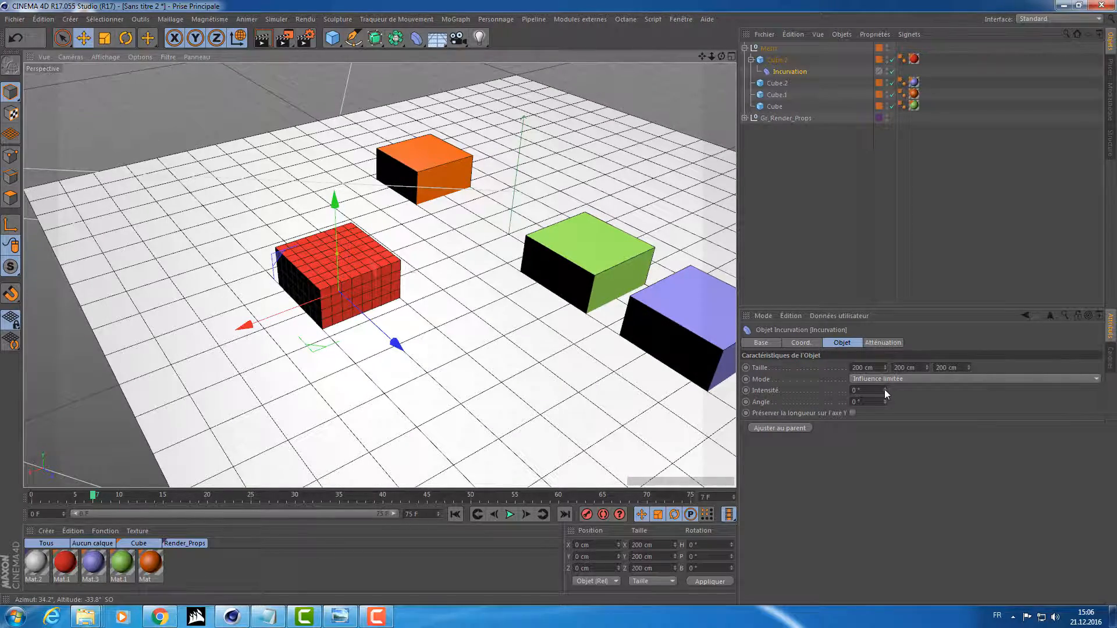
{"action": "left_click_drag", "start_coordinate": [884, 390], "coordinate": [939, 389]}
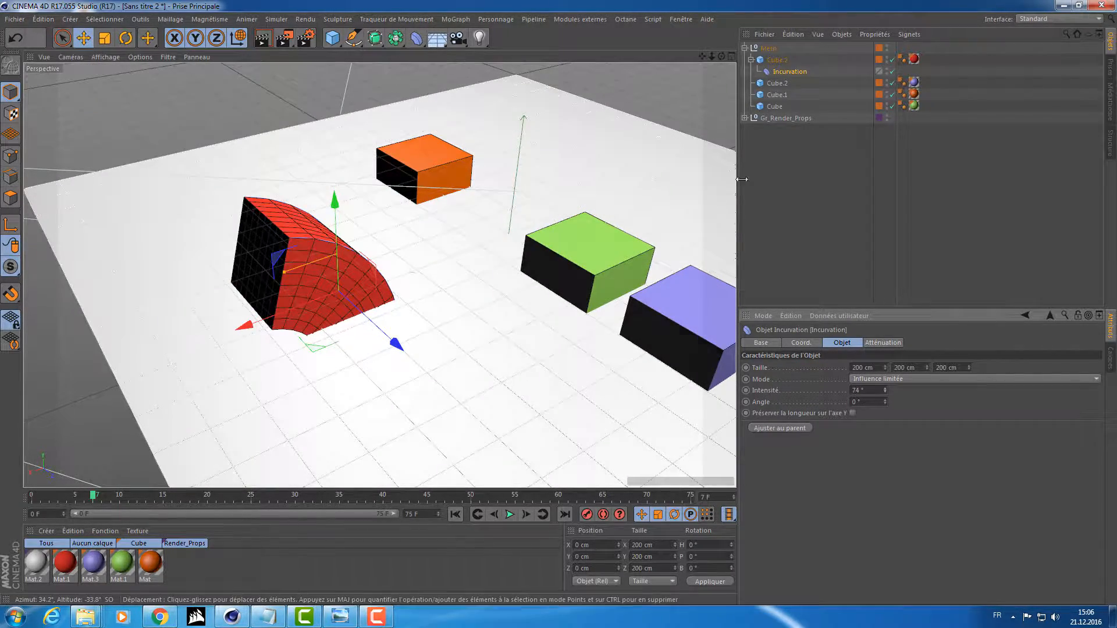
Step: Raise the red cube along Y to about 88 cm
{"action": "left_click", "coordinate": [772, 60]}
{"action": "key", "text": "e"}
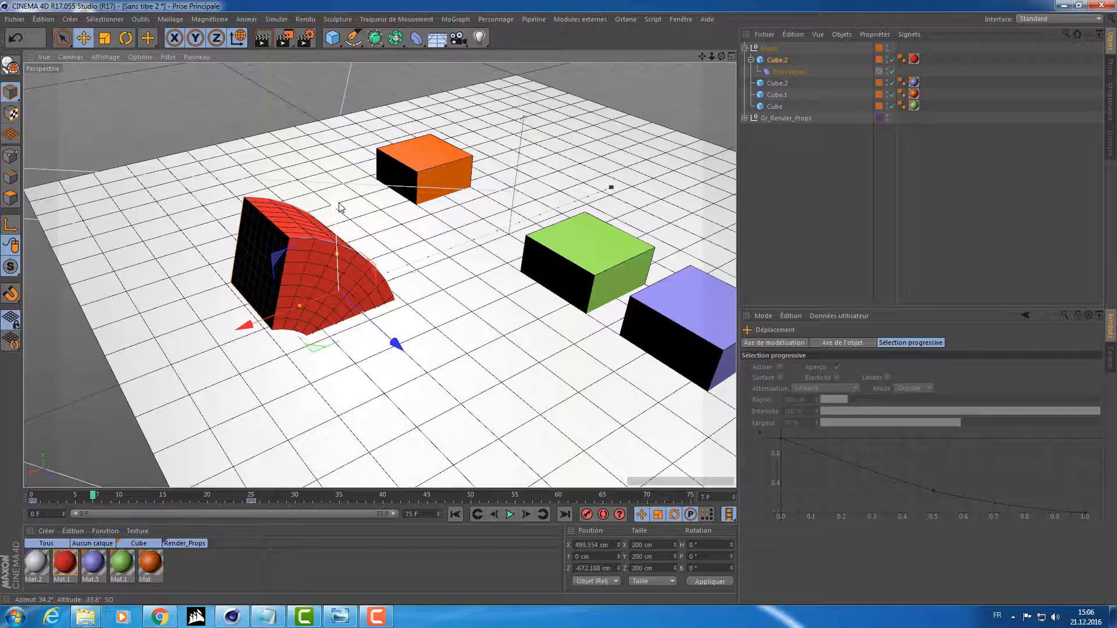
{"action": "left_click_drag", "start_coordinate": [340, 208], "coordinate": [629, 186]}
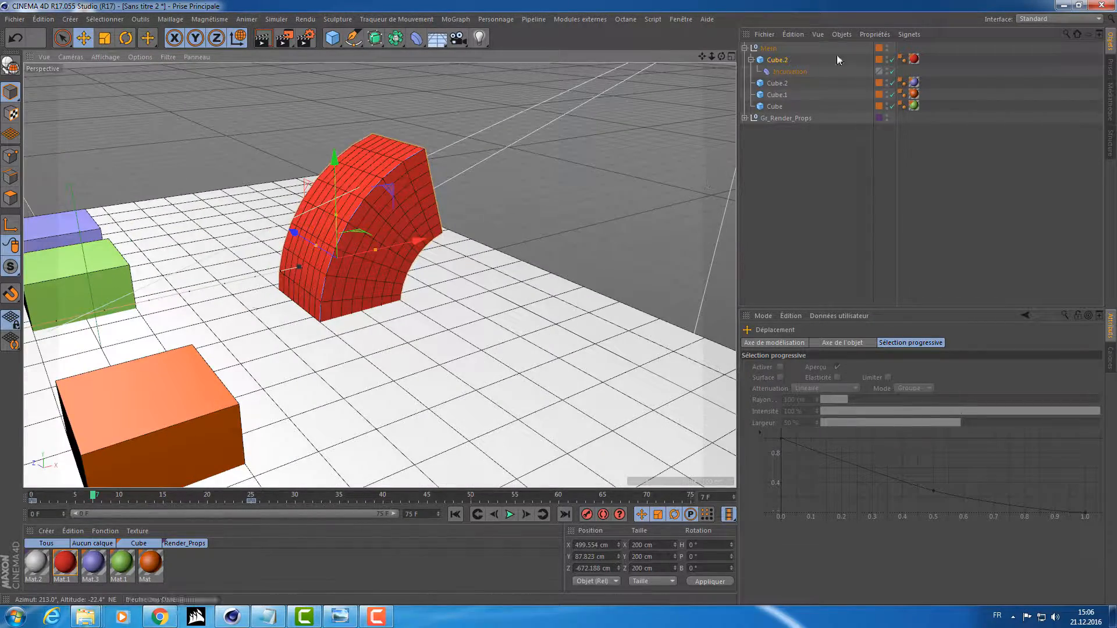
Step: Increase the Incurvation deformer's intensity to 167°
{"action": "left_click", "coordinate": [789, 72]}
{"action": "left_click_drag", "start_coordinate": [884, 391], "coordinate": [885, 336]}
{"action": "left_click_drag", "start_coordinate": [466, 309], "coordinate": [373, 303], "text": "alt"}
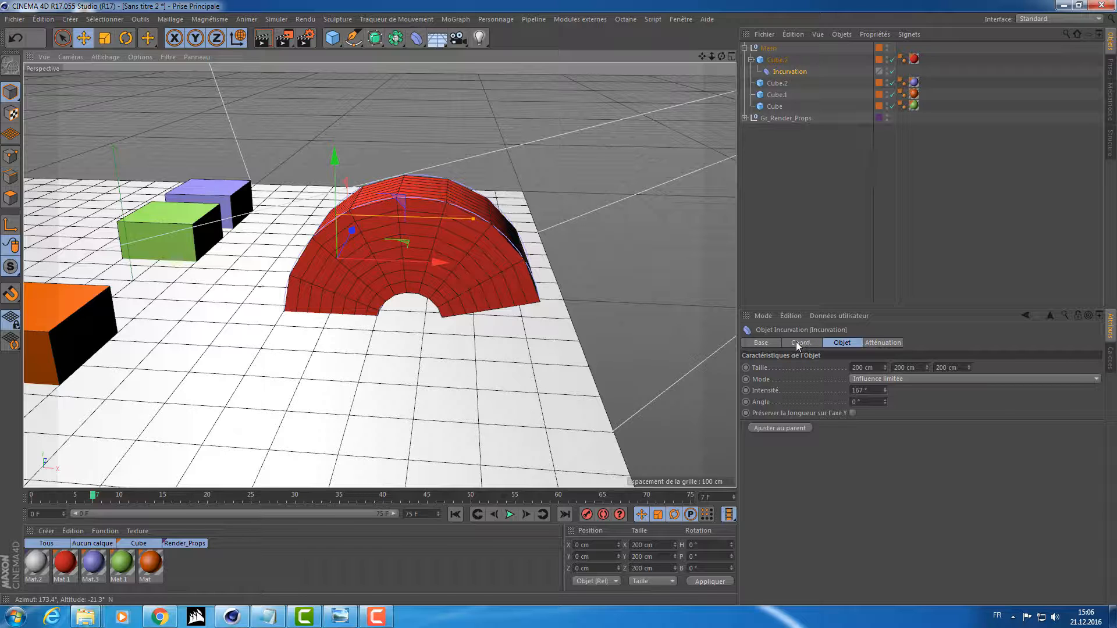
Step: Scrub the timeline with the red cube selected to review the bent cube moving along X
{"action": "left_click", "coordinate": [769, 60]}
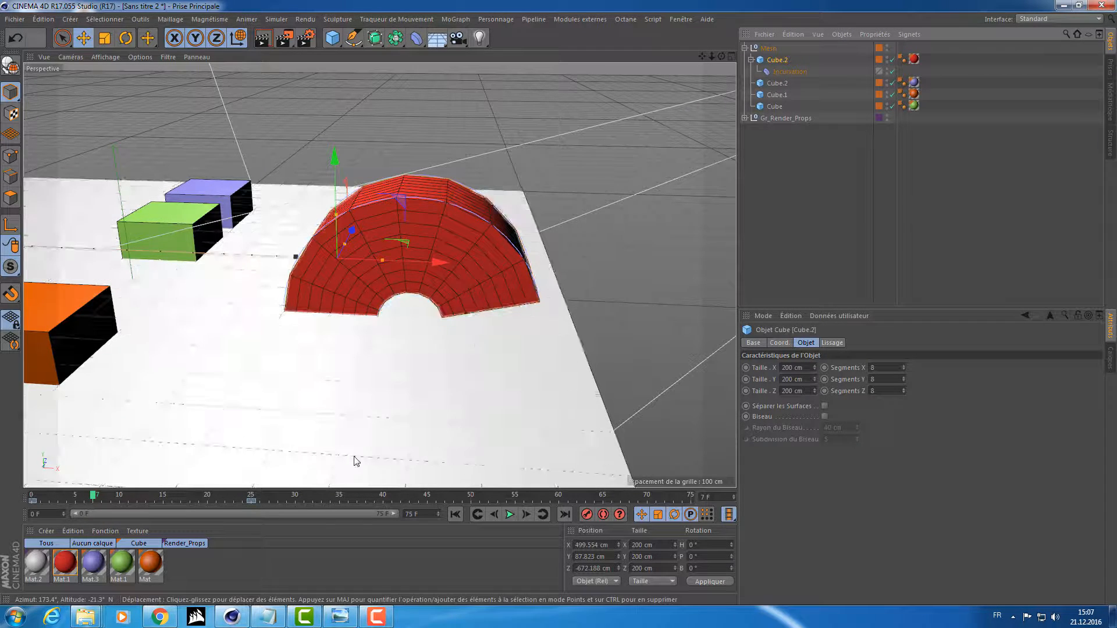
{"action": "left_click_drag", "start_coordinate": [93, 496], "coordinate": [356, 496]}
{"action": "left_click_drag", "start_coordinate": [412, 194], "coordinate": [149, 227], "text": "alt"}
{"action": "middle_click_drag", "start_coordinate": [149, 227], "coordinate": [384, 226], "text": "alt"}
{"action": "left_click_drag", "start_coordinate": [384, 226], "coordinate": [215, 530], "text": "alt"}
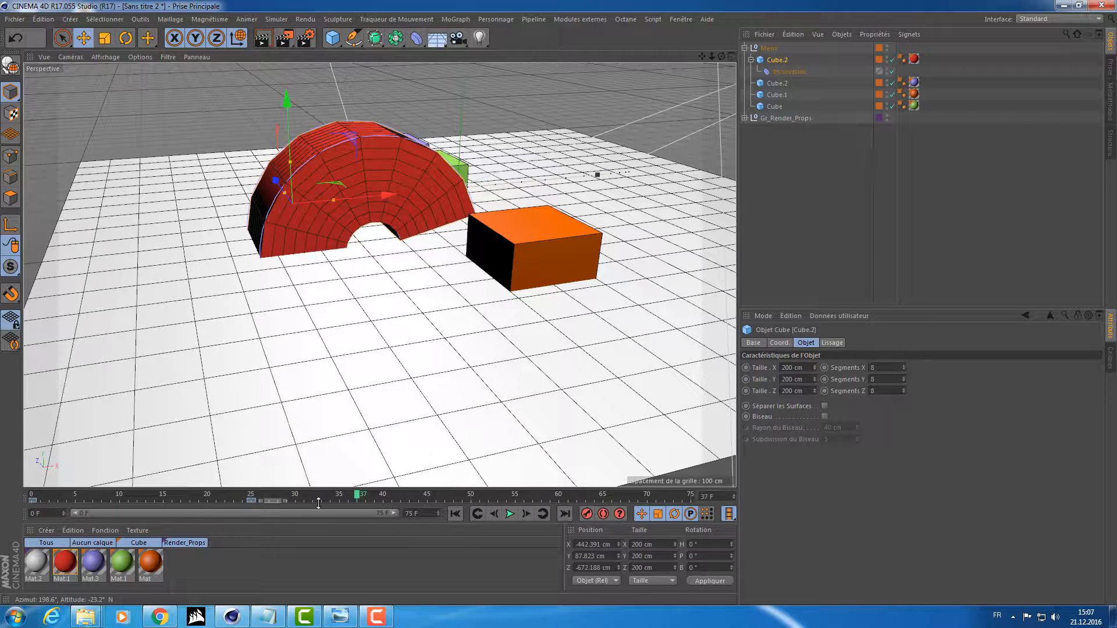
{"action": "left_click_drag", "start_coordinate": [329, 496], "coordinate": [304, 495]}
Step: Shift the red cube's two keyframes to frames 12 and 37, then delete them and return to frame 0
{"action": "left_click_drag", "start_coordinate": [134, 506], "coordinate": [18, 505]}
{"action": "left_click_drag", "start_coordinate": [118, 497], "coordinate": [269, 502]}
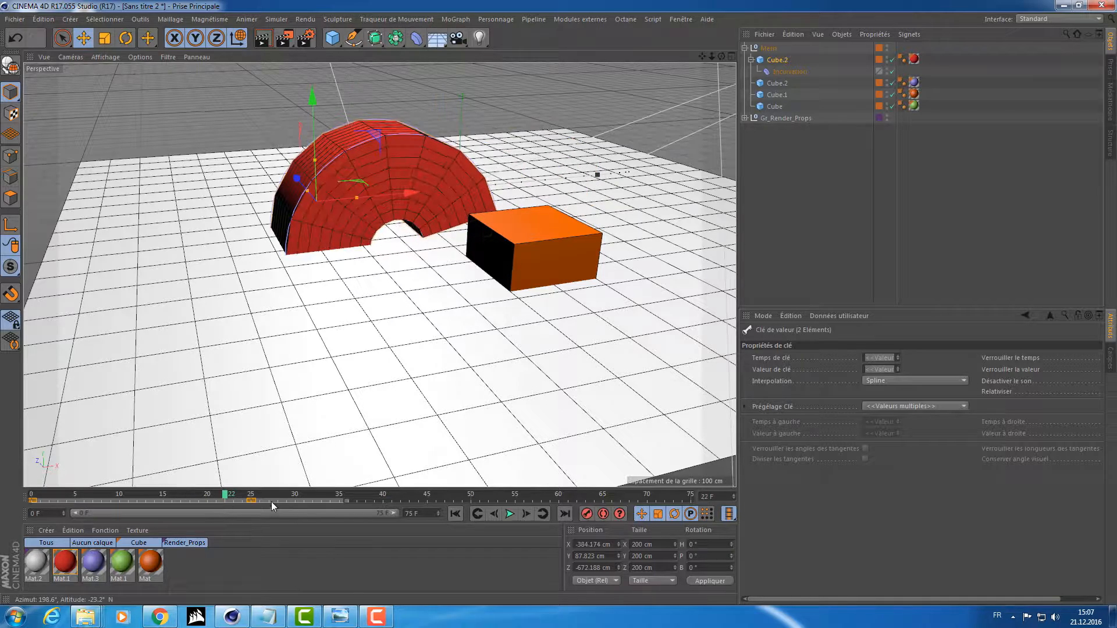
{"action": "left_click_drag", "start_coordinate": [444, 506], "coordinate": [385, 508]}
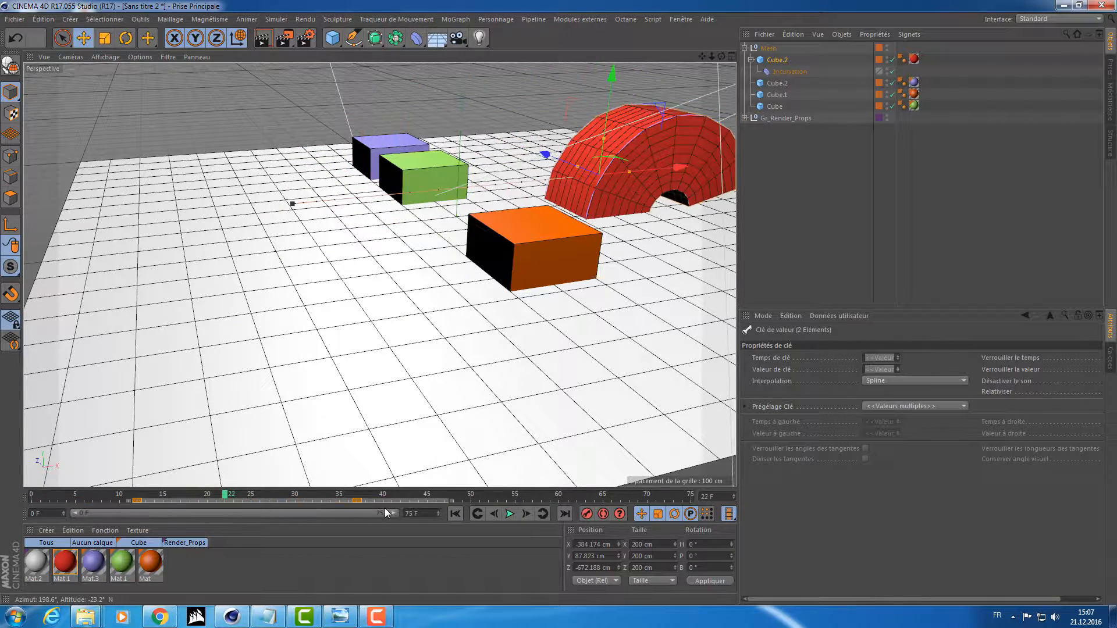
{"action": "left_click_drag", "start_coordinate": [453, 498], "coordinate": [285, 500]}
{"action": "left_click", "coordinate": [286, 500]}
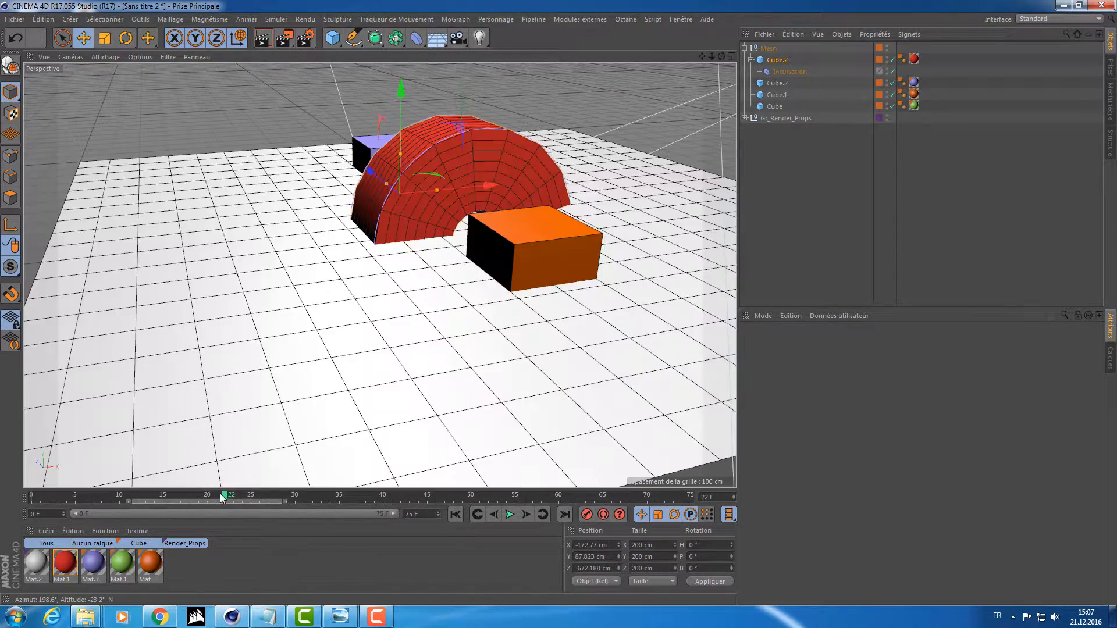
{"action": "left_click", "coordinate": [32, 494]}
{"action": "left_click_drag", "start_coordinate": [304, 498], "coordinate": [32, 499]}
Step: Try an intensity of -73° and an angle of 411° on the Incurvation deformer
{"action": "left_click_drag", "start_coordinate": [262, 192], "coordinate": [352, 191], "text": "alt"}
{"action": "left_click", "coordinate": [786, 72]}
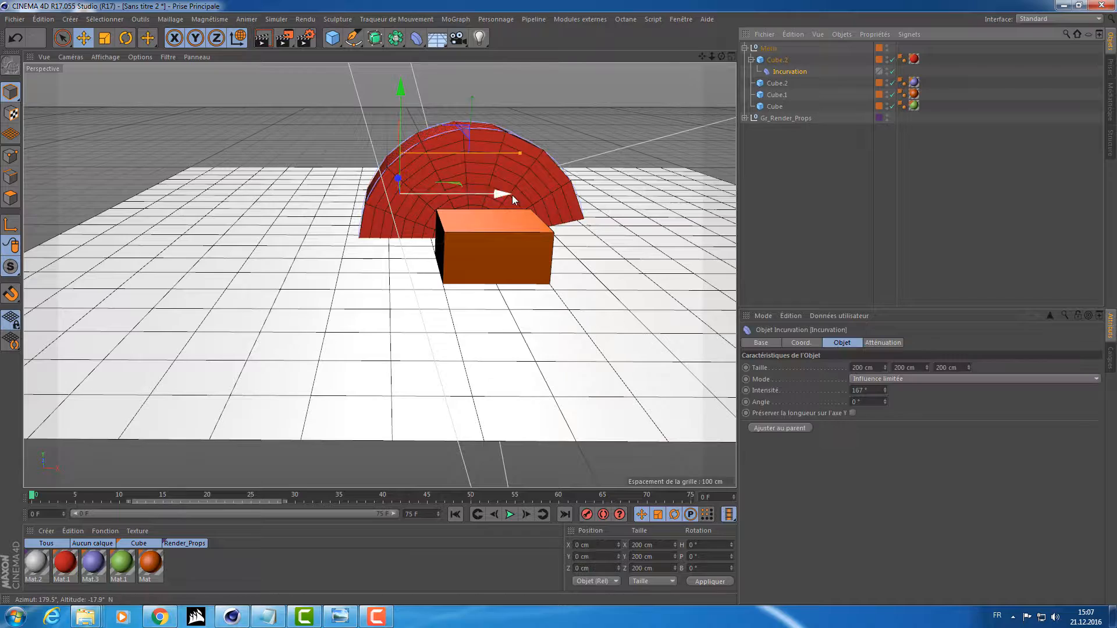
{"action": "middle_click_drag", "start_coordinate": [592, 152], "coordinate": [596, 179], "text": "alt"}
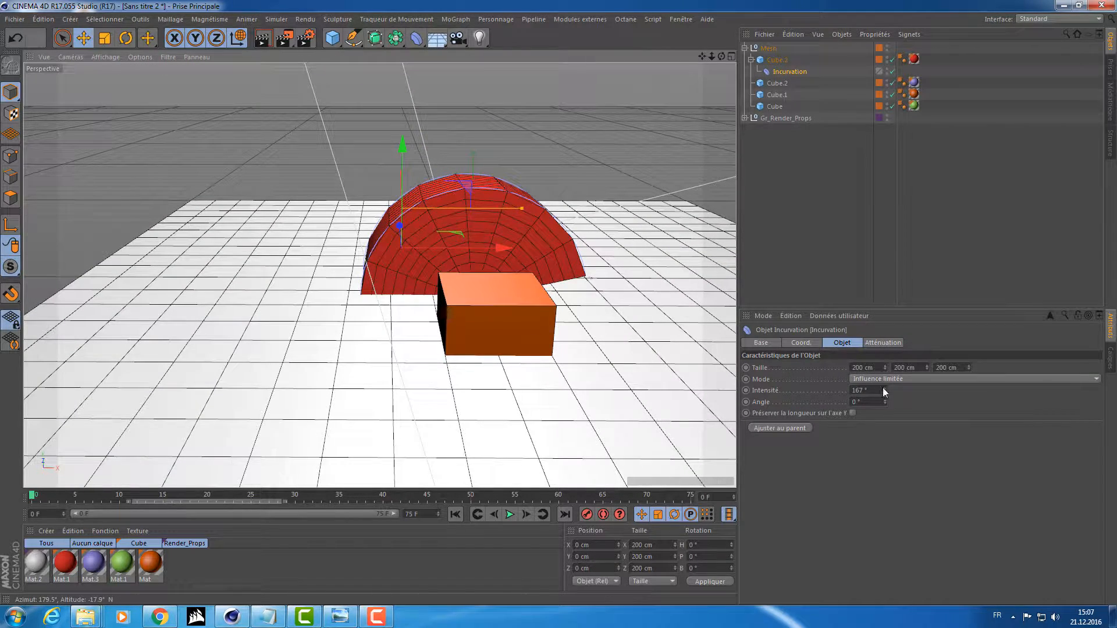
{"action": "left_click_drag", "start_coordinate": [884, 390], "coordinate": [884, 529]}
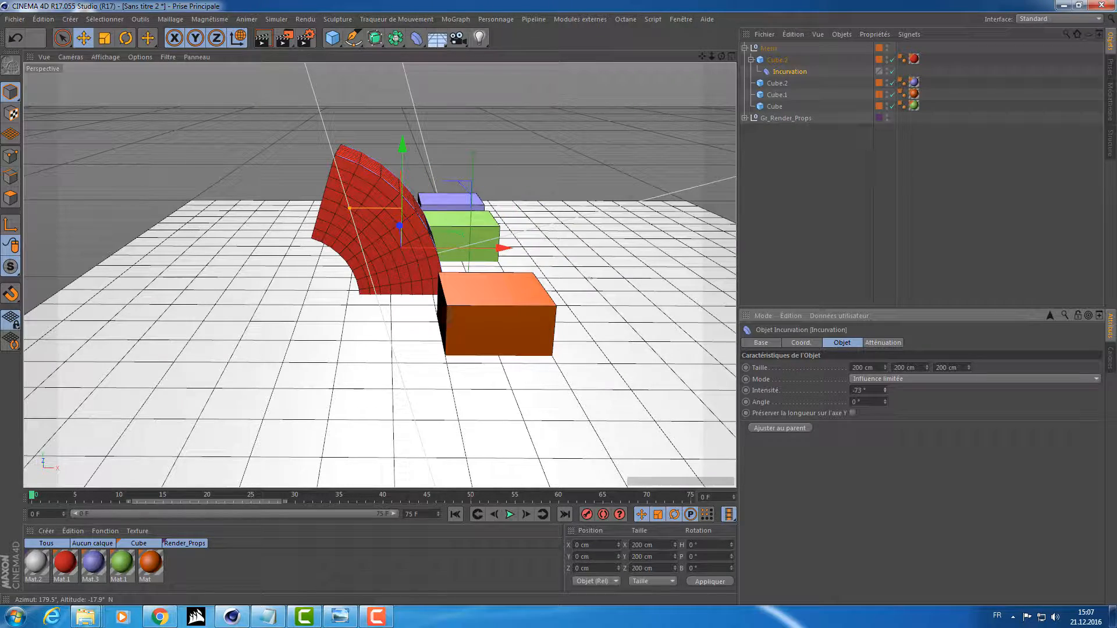
{"action": "left_click_drag", "start_coordinate": [885, 399], "coordinate": [182, 339]}
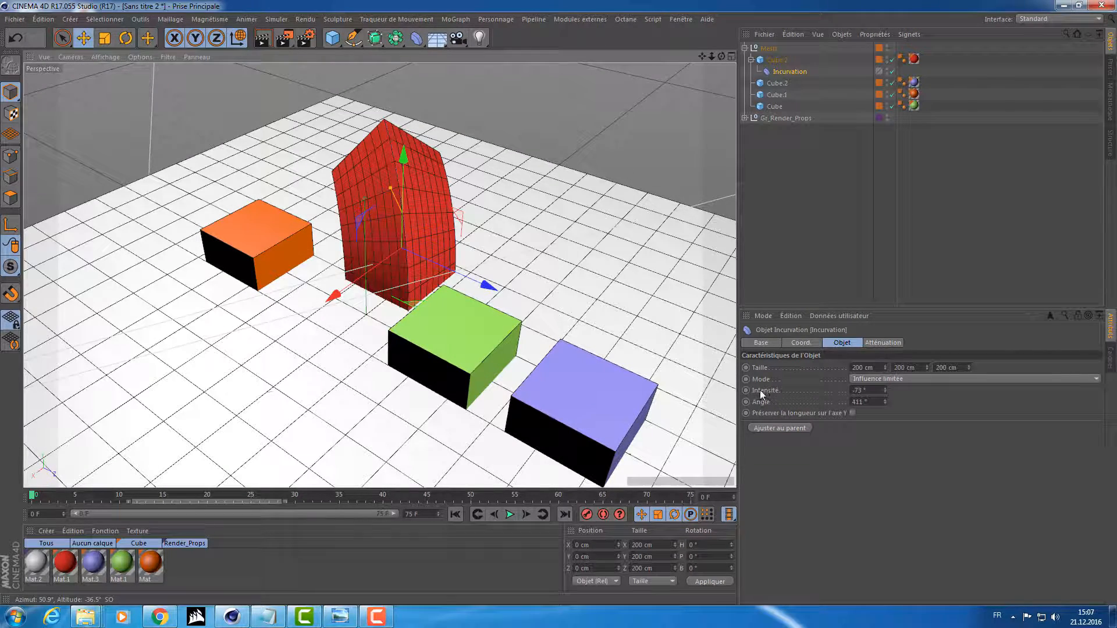
Step: Reset the Incurvation deformer's intensity and angle to 0°
{"action": "left_click", "coordinate": [800, 342]}
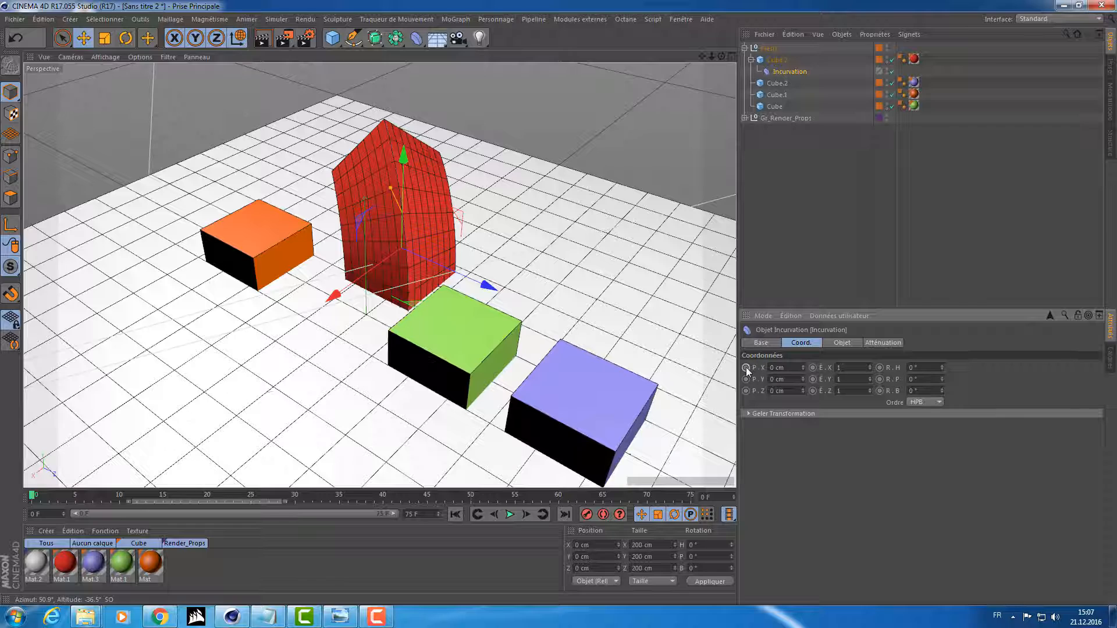
{"action": "left_click", "coordinate": [840, 343]}
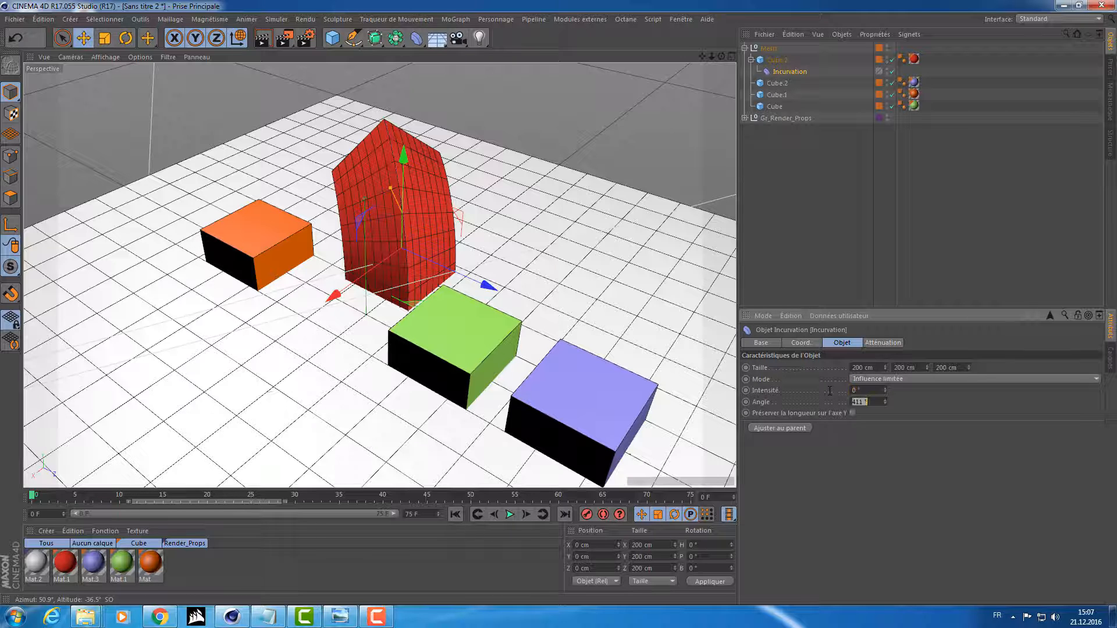
{"action": "type", "text": "0"}
{"action": "key", "text": "Return"}
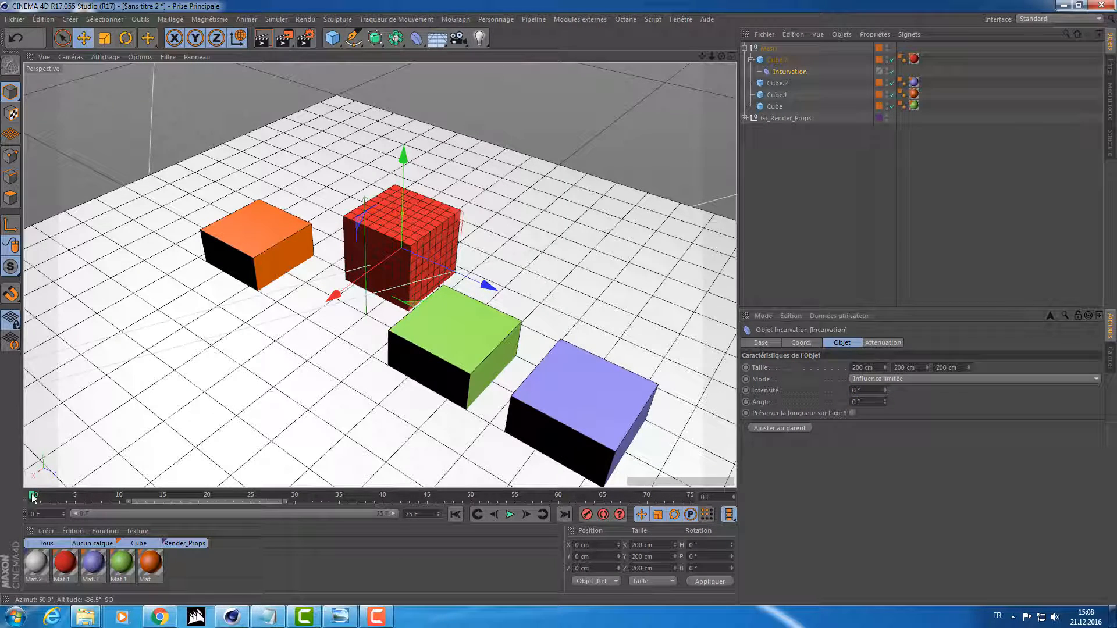
Step: Keyframe the Incurvation deformer's intensity at 0° on frame 0 and at 90° on frame 10
{"action": "left_click", "coordinate": [746, 391], "text": "ctrl"}
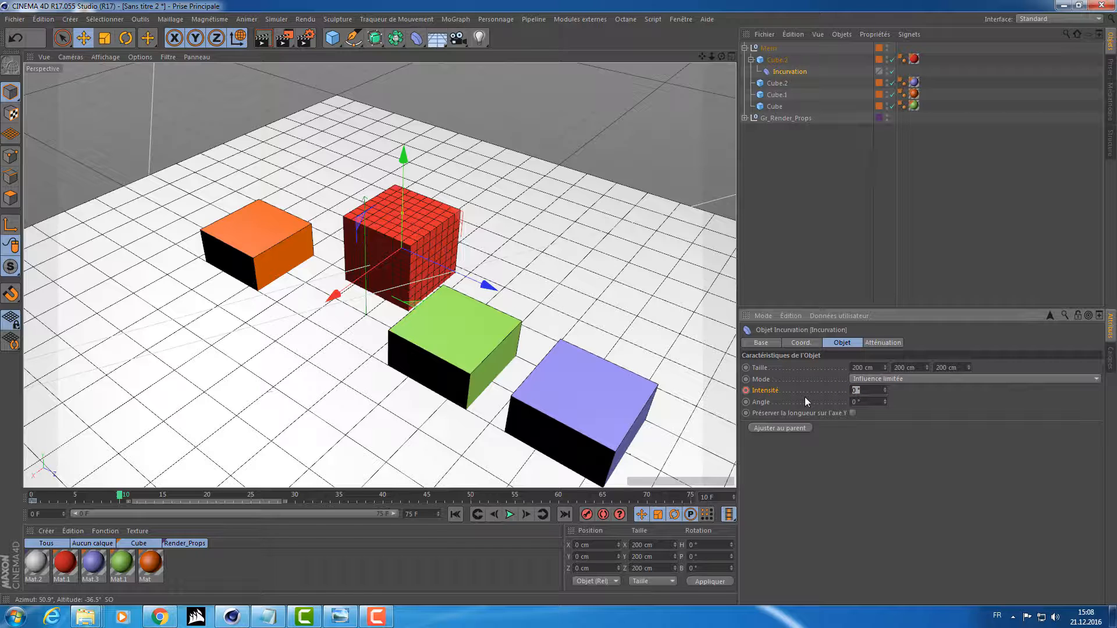
{"action": "type", "text": "90"}
{"action": "key", "text": "Return"}
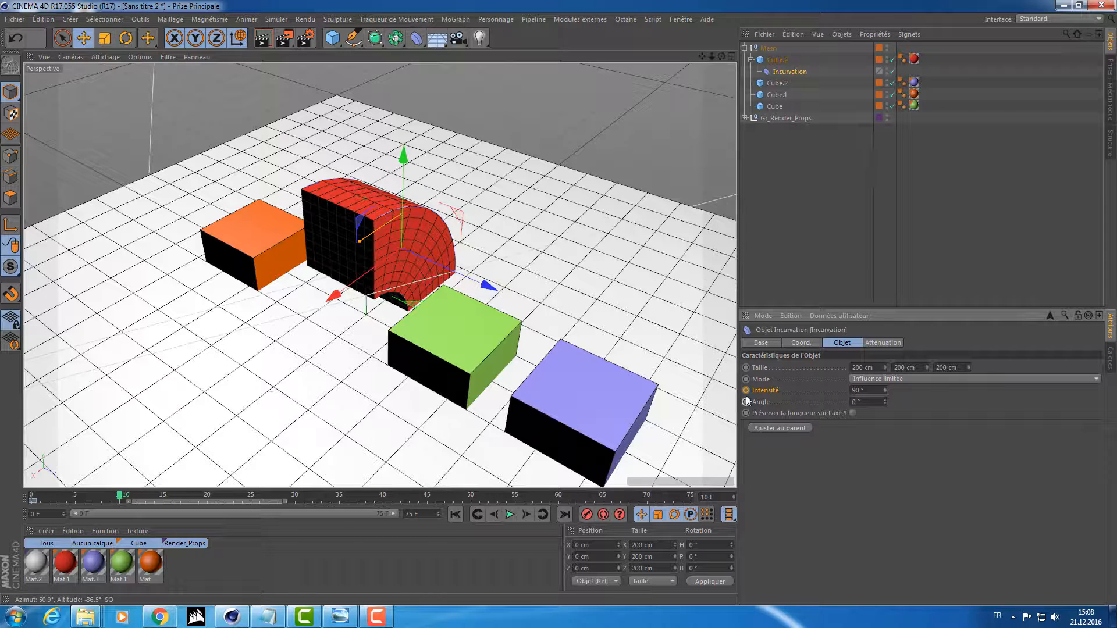
{"action": "left_click", "coordinate": [746, 390], "text": "ctrl"}
Step: Keyframe the Incurvation deformer's angle at 0° on frame 10 and at 360° on frame 55
{"action": "left_click_drag", "start_coordinate": [524, 320], "coordinate": [686, 307], "text": "alt"}
{"action": "left_click_drag", "start_coordinate": [860, 391], "coordinate": [844, 394]}
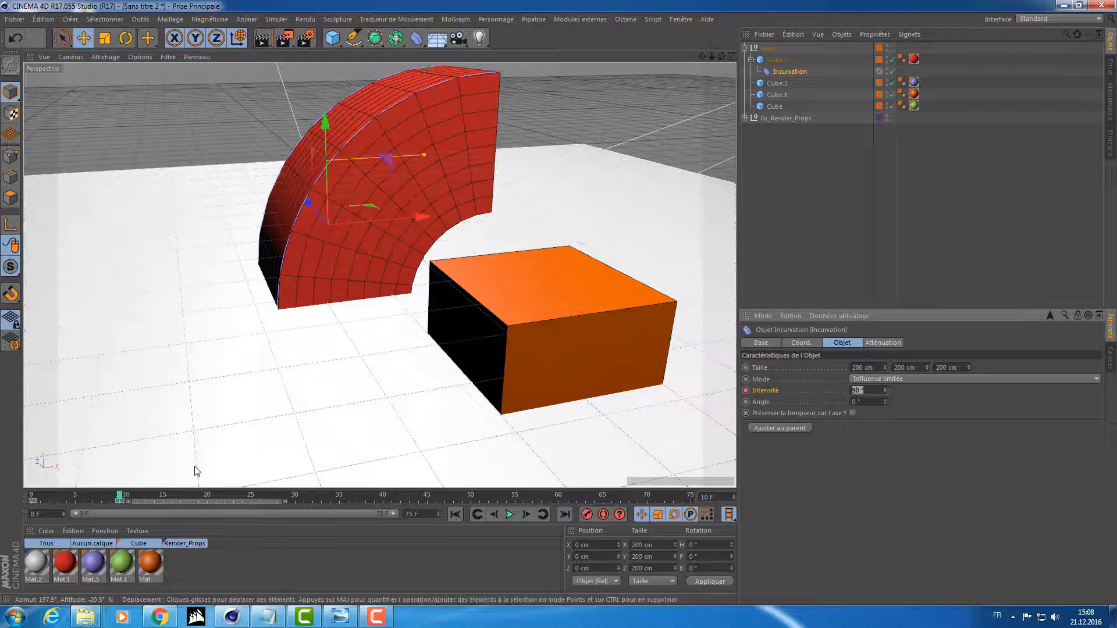
{"action": "mouse_move", "coordinate": [124, 499]}
{"action": "left_mouse_down"}
{"action": "mouse_move", "coordinate": [69, 499]}
{"action": "mouse_move", "coordinate": [131, 490]}
{"action": "left_mouse_up"}
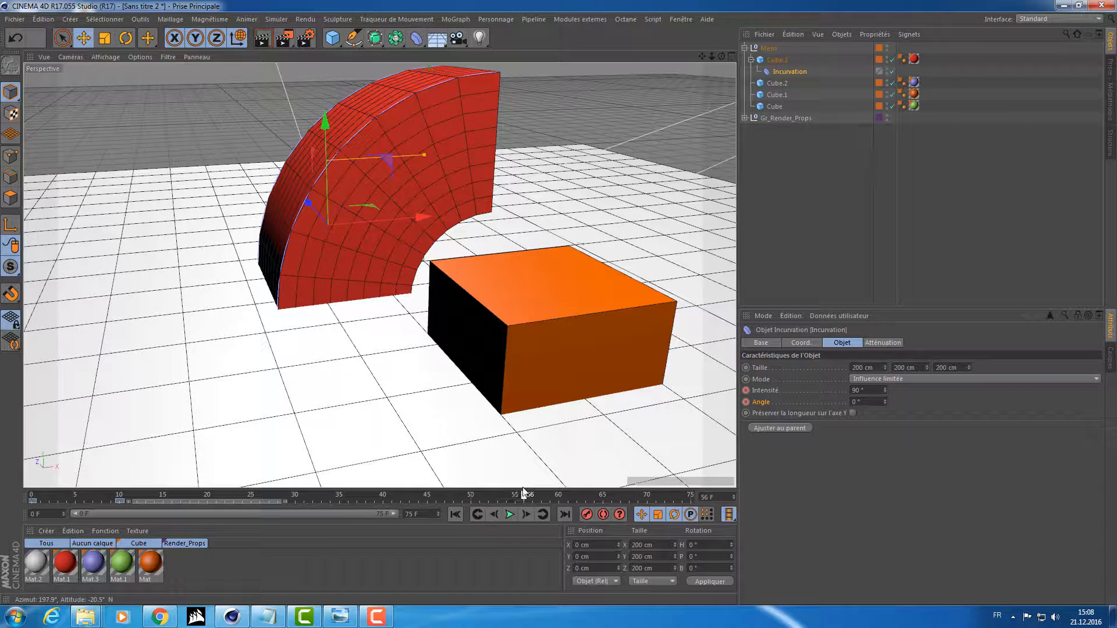
{"action": "type", "text": "360"}
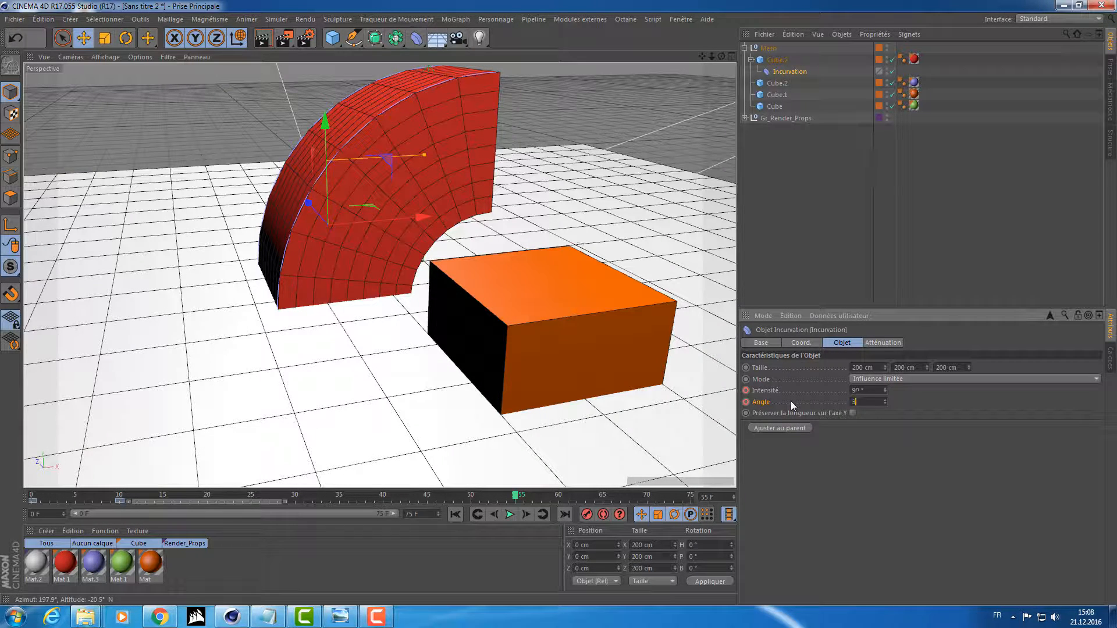
{"action": "key", "text": "Return"}
Step: Play the bend animation from frame 0, examine the red cube from several sides, and stop playback
{"action": "left_click_drag", "start_coordinate": [581, 182], "coordinate": [537, 386], "text": "alt"}
{"action": "left_click", "coordinate": [456, 515]}
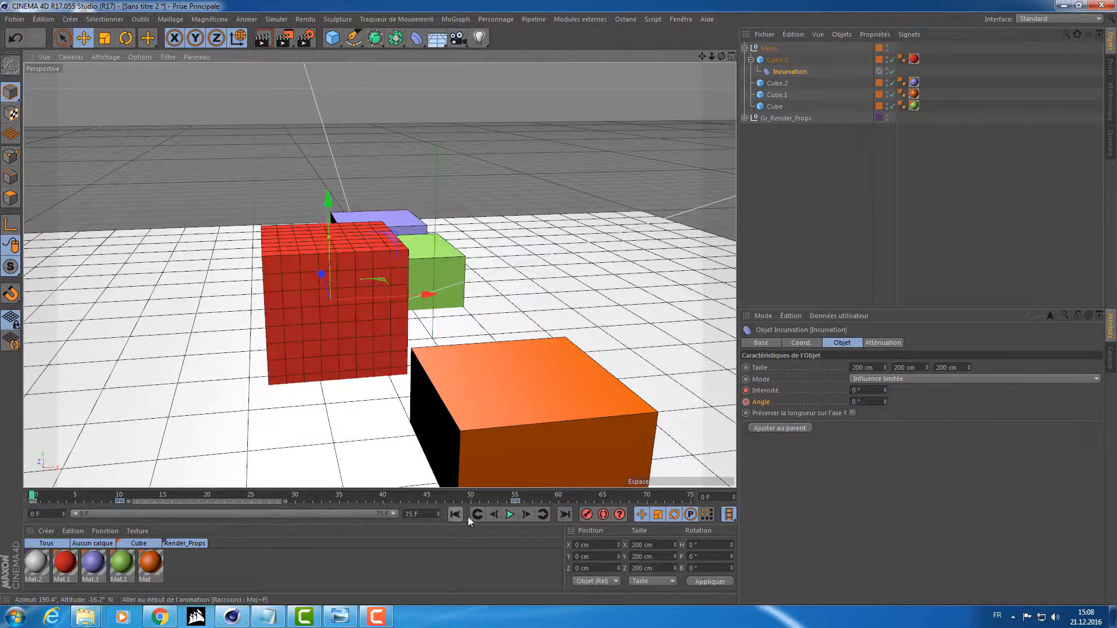
{"action": "left_click", "coordinate": [508, 516]}
{"action": "left_click_drag", "start_coordinate": [407, 454], "coordinate": [594, 369], "text": "alt"}
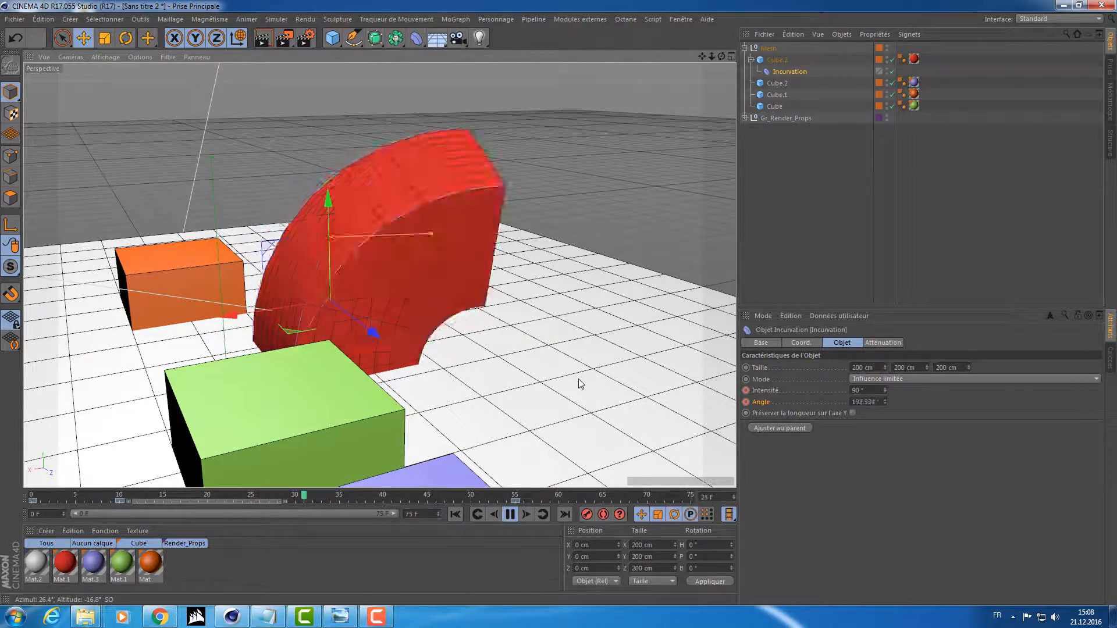
{"action": "left_click_drag", "start_coordinate": [505, 371], "coordinate": [35, 369], "text": "alt"}
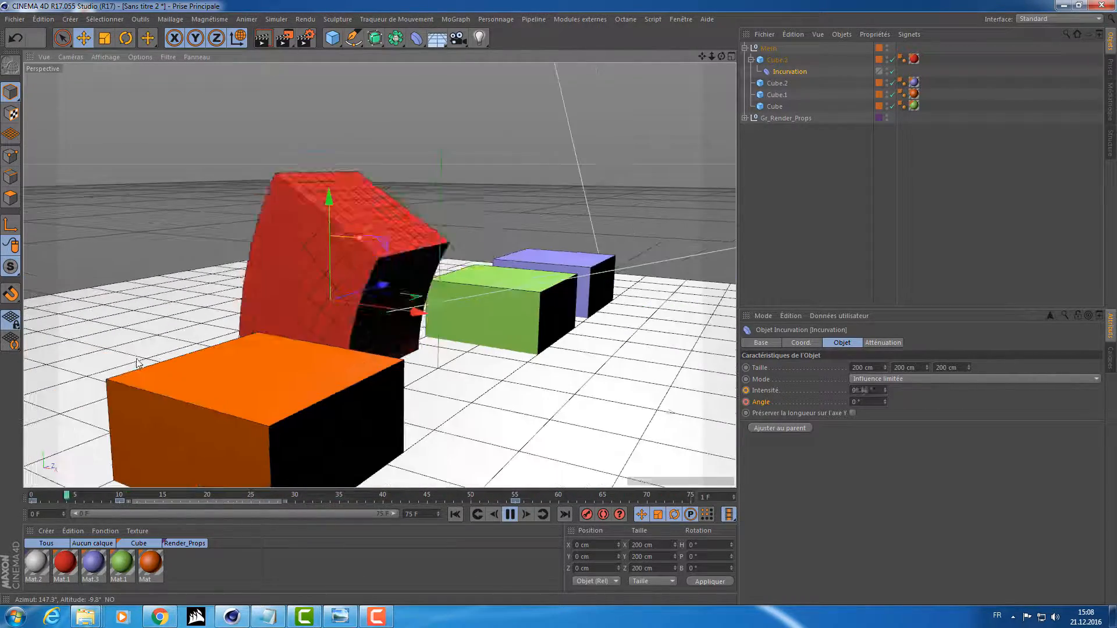
{"action": "left_click", "coordinate": [511, 515]}
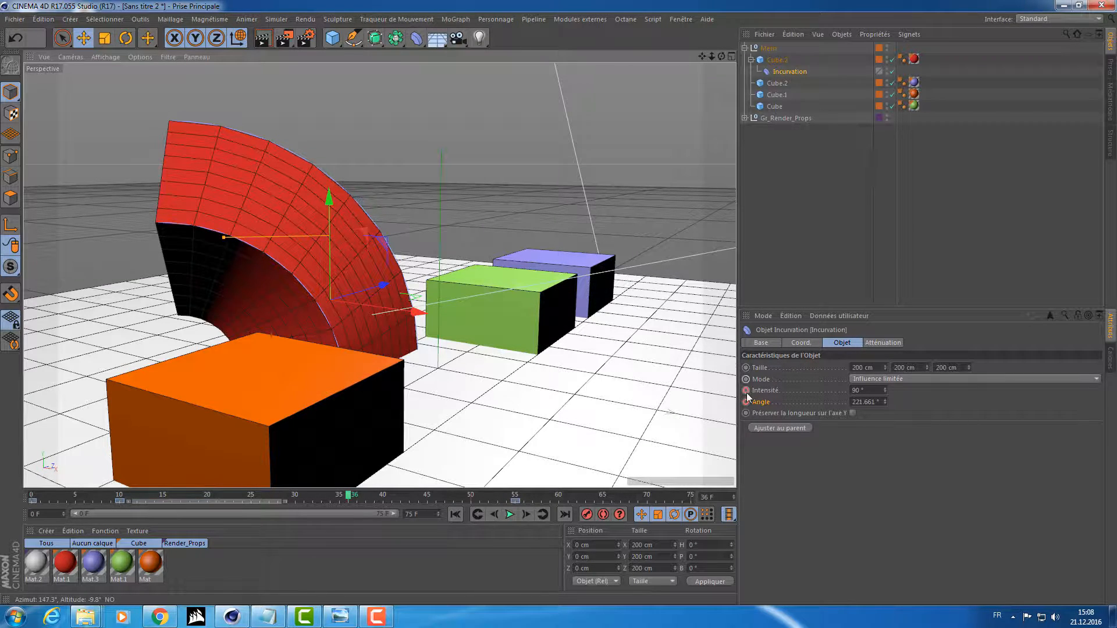
Step: Open the red material Mat.1 for editing and move its editor clear of the red cube
{"action": "left_click_drag", "start_coordinate": [407, 367], "coordinate": [538, 368], "text": "alt"}
{"action": "double_click", "coordinate": [64, 562]}
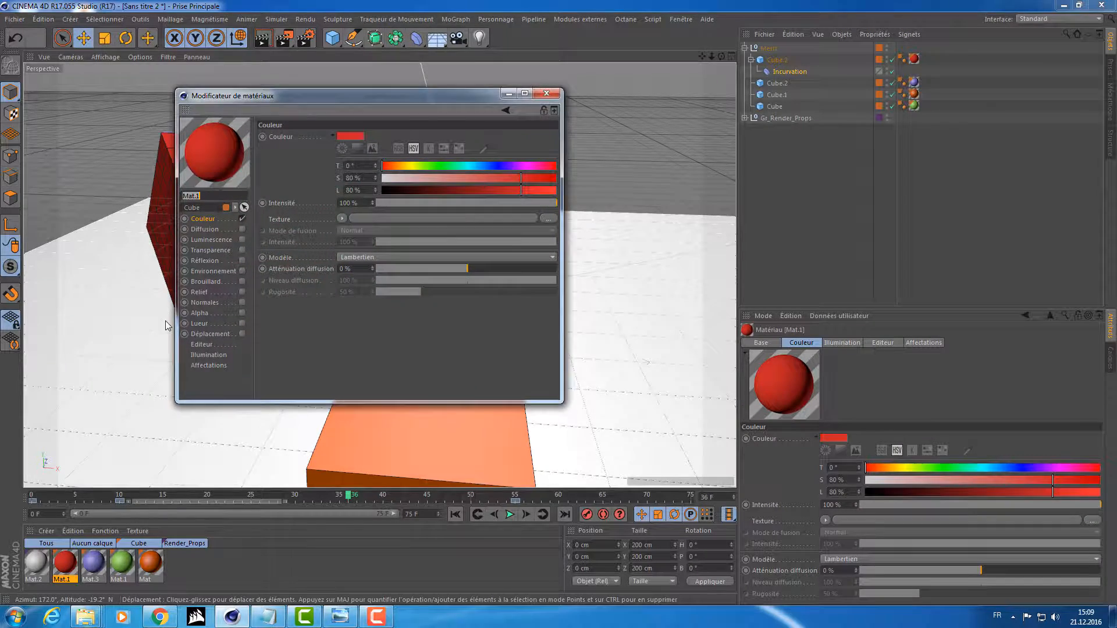
{"action": "left_click_drag", "start_coordinate": [293, 99], "coordinate": [621, 115]}
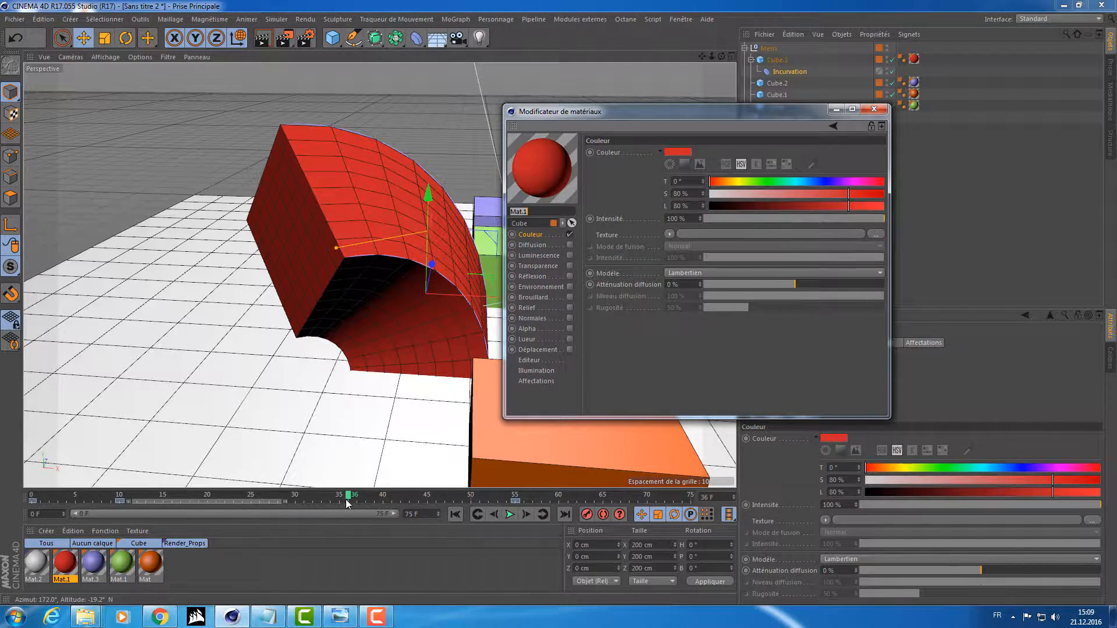
Step: Scrub the timeline between frames 10 and 55 to review the red cube's rotating bend
{"action": "left_click_drag", "start_coordinate": [348, 498], "coordinate": [114, 502]}
{"action": "middle_click_drag", "start_coordinate": [229, 320], "coordinate": [65, 309], "text": "alt"}
{"action": "left_click_drag", "start_coordinate": [121, 498], "coordinate": [507, 472]}
{"action": "left_click", "coordinate": [117, 490]}
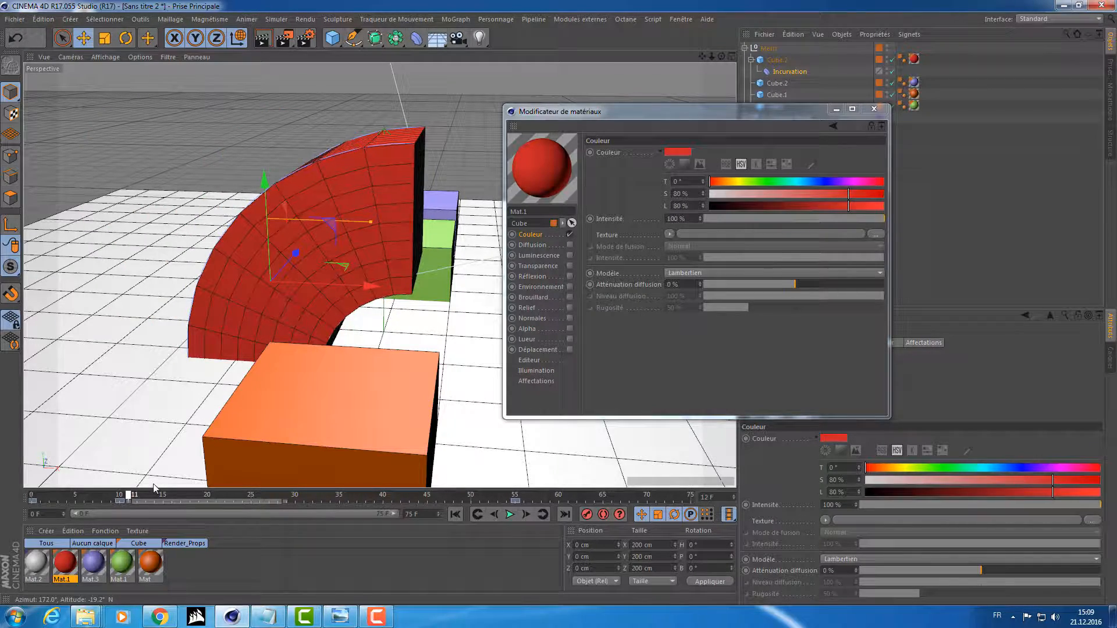
{"action": "left_click_drag", "start_coordinate": [155, 488], "coordinate": [533, 494]}
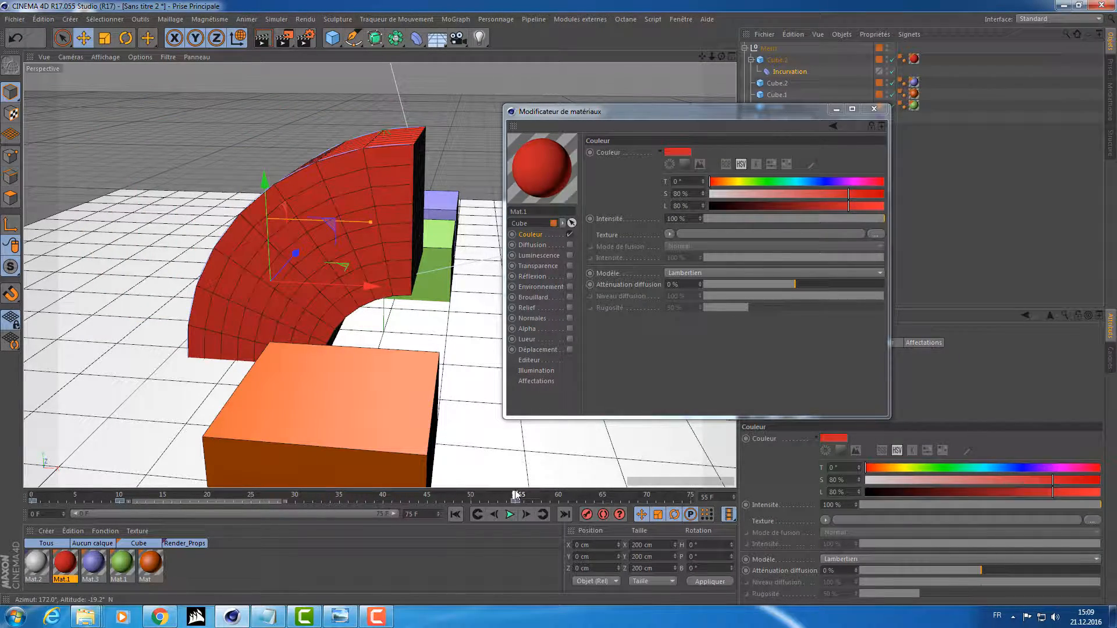
Step: Keyframe Mat.1's colour as red on frame 10 and as green with a hue of 139° on frame 55
{"action": "left_click_drag", "start_coordinate": [458, 501], "coordinate": [494, 490]}
{"action": "left_click_drag", "start_coordinate": [179, 502], "coordinate": [204, 495], "text": "shift"}
{"action": "left_click_drag", "start_coordinate": [467, 511], "coordinate": [598, 502], "text": "shift"}
{"action": "left_click", "coordinate": [590, 153]}
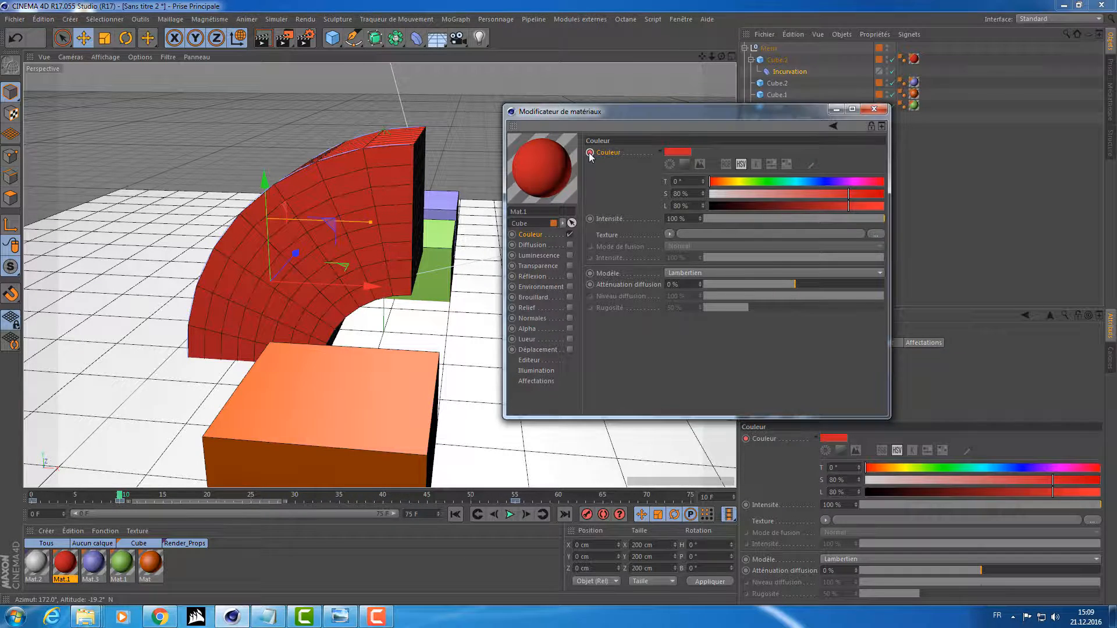
{"action": "left_click", "coordinate": [120, 495]}
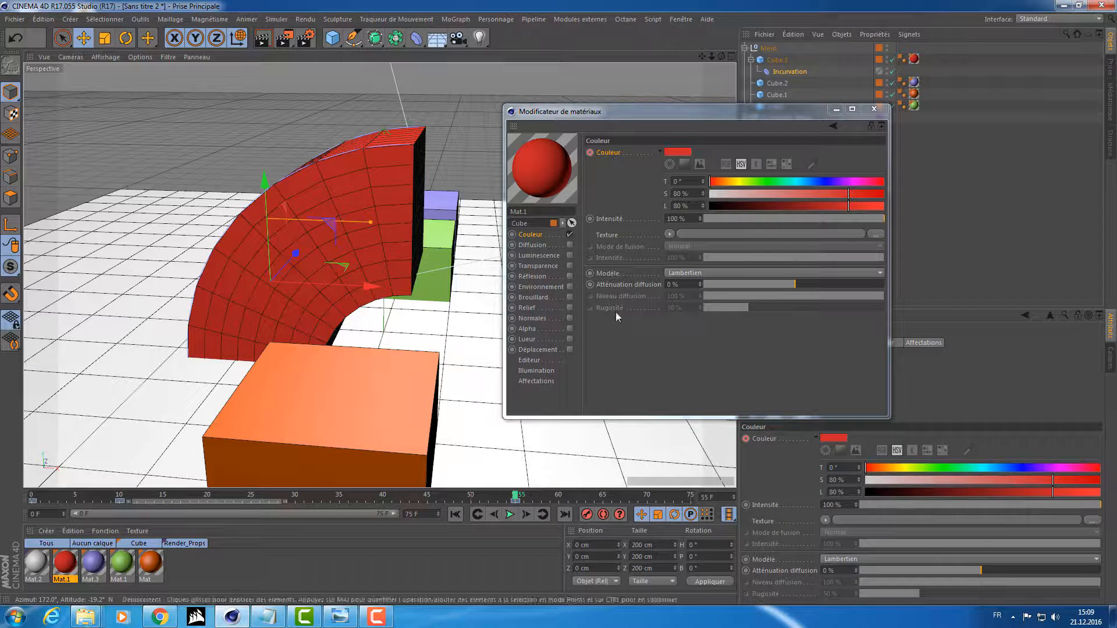
{"action": "left_click", "coordinate": [777, 183]}
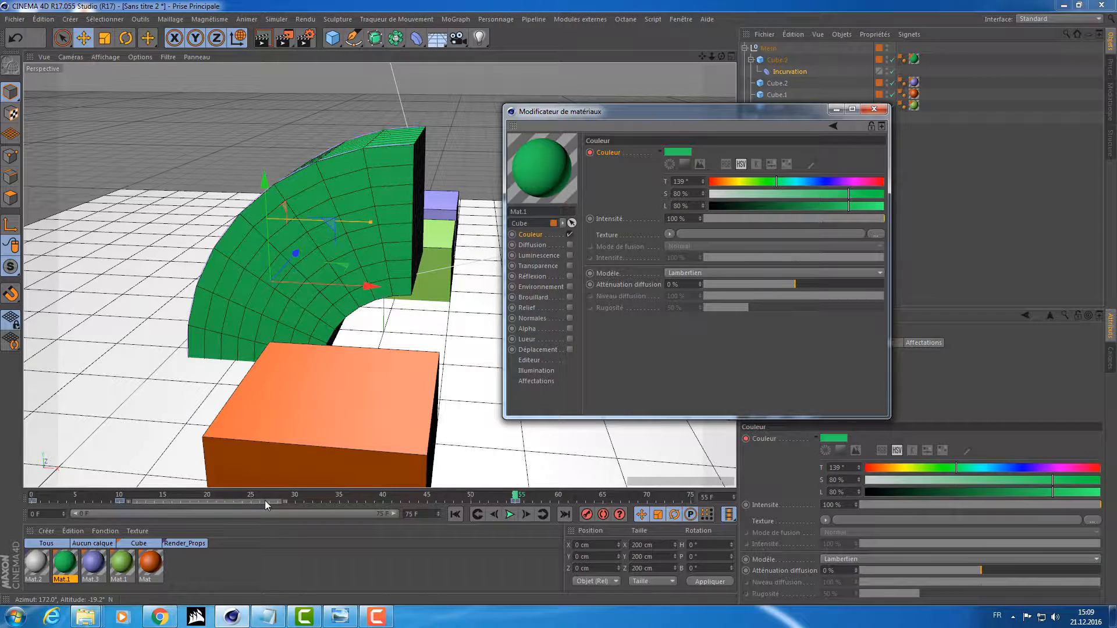
Step: Return to frame 0, close the material editor, and play the colour change while examining the cube from several sides
{"action": "left_click_drag", "start_coordinate": [515, 496], "coordinate": [1, 510]}
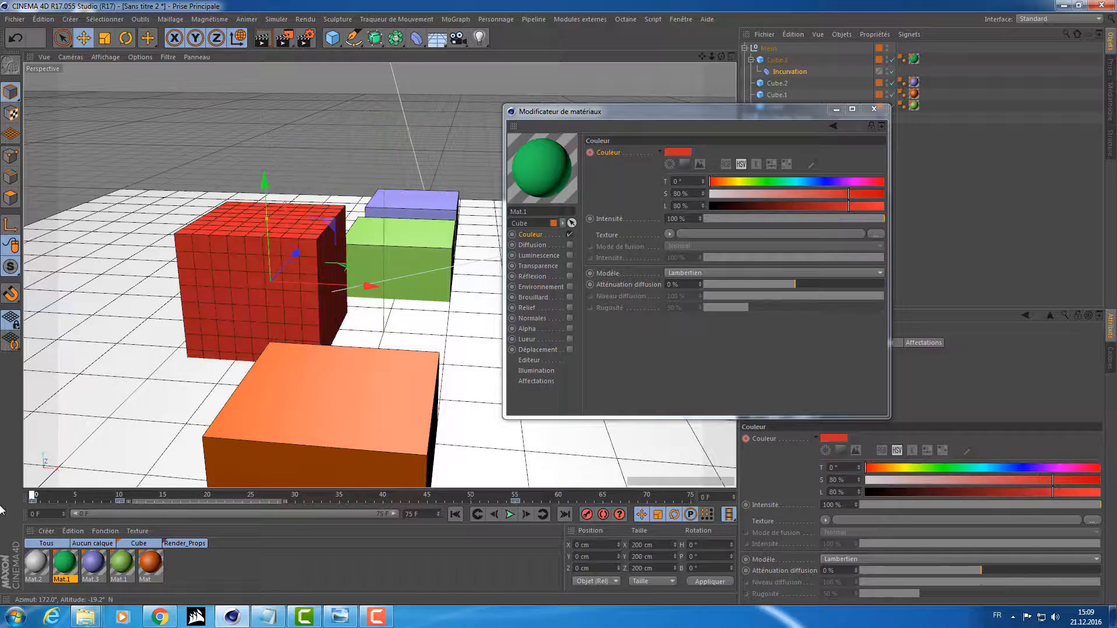
{"action": "left_click", "coordinate": [874, 109]}
{"action": "left_click_drag", "start_coordinate": [246, 227], "coordinate": [556, 261], "text": "alt"}
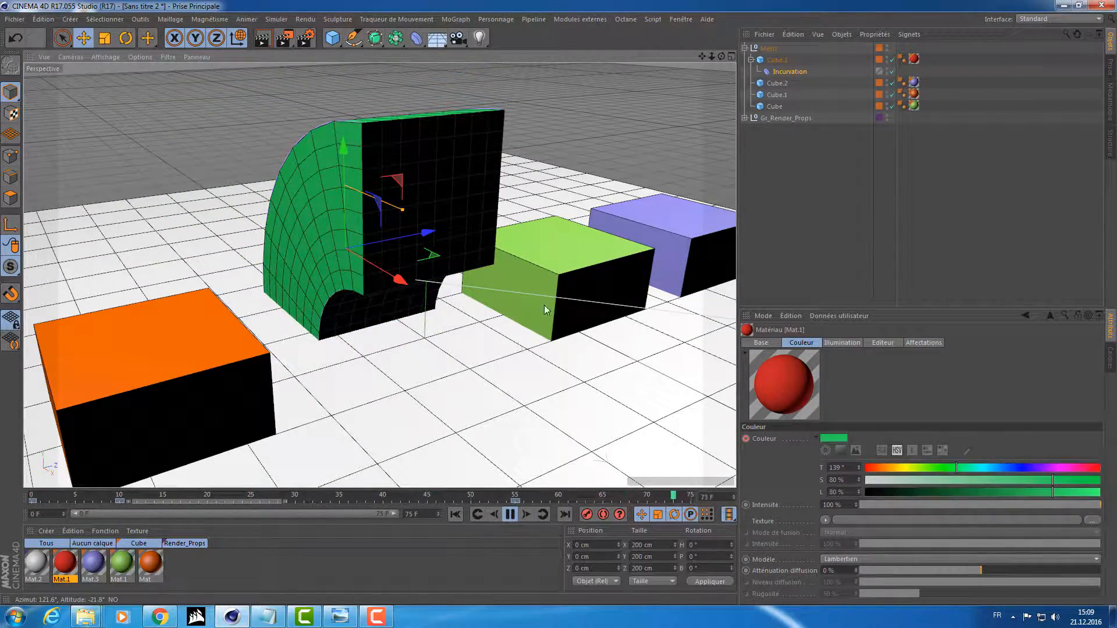
{"action": "left_click_drag", "start_coordinate": [554, 246], "coordinate": [318, 311], "text": "alt"}
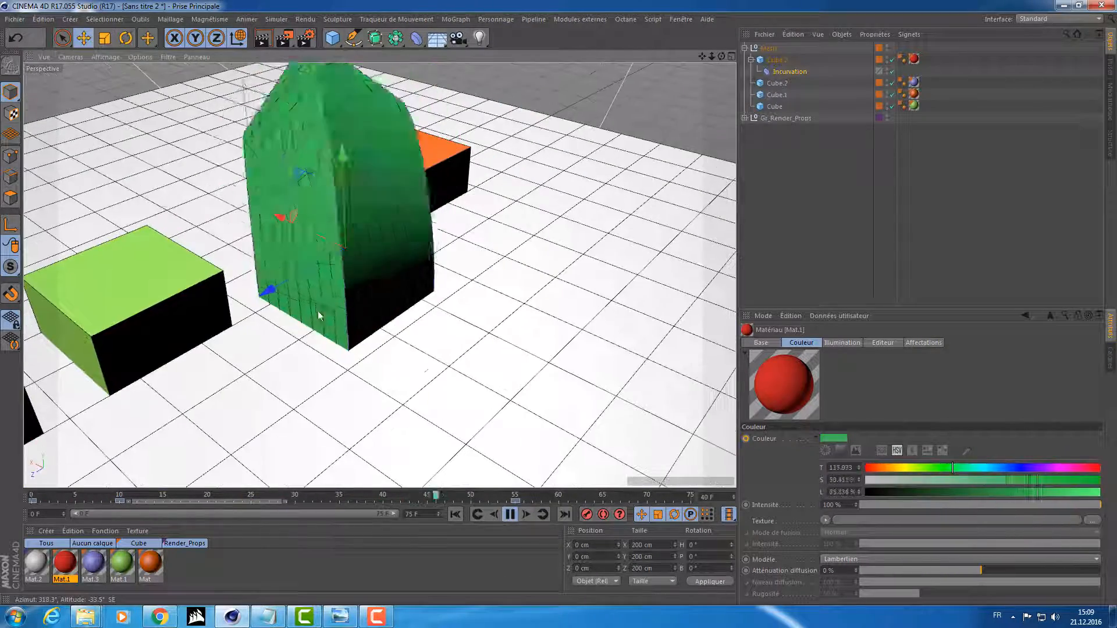
{"action": "scroll", "coordinate": [412, 314], "scroll_direction": "down", "scroll_amount": 4}
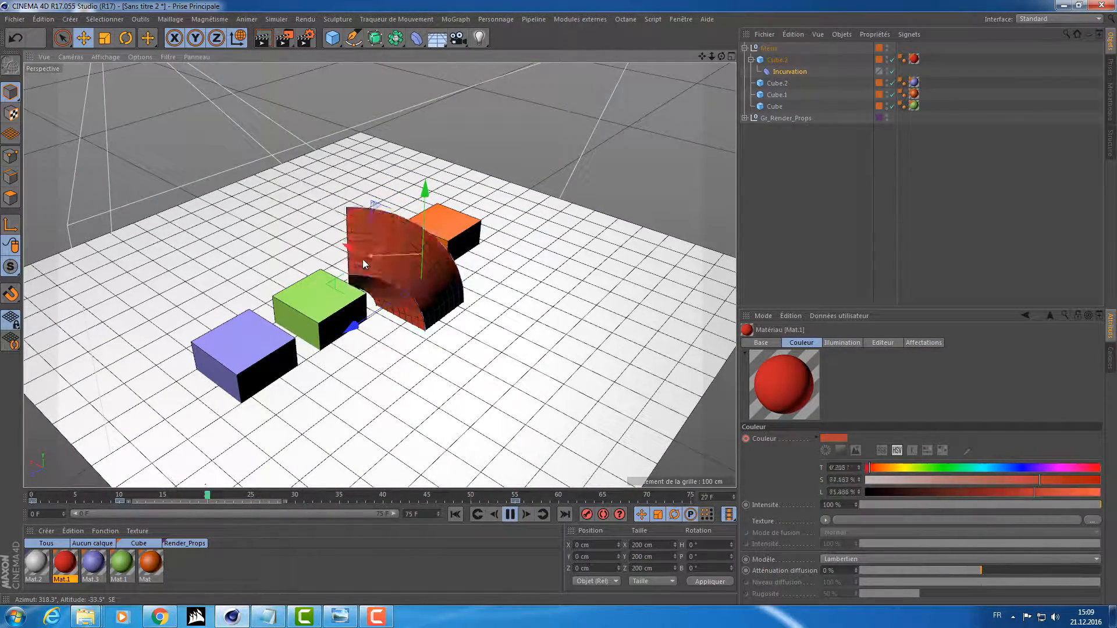
Step: Select the Incurvation deformer and examine the combined bend and colour animation from different angles during playback
{"action": "left_click", "coordinate": [791, 73]}
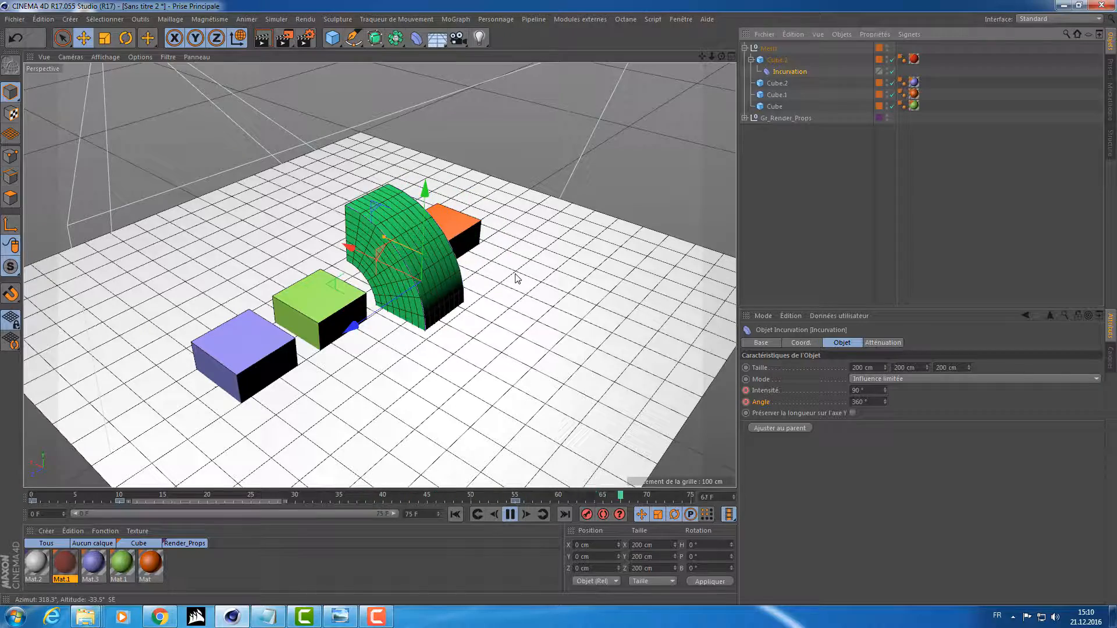
{"action": "left_click_drag", "start_coordinate": [517, 278], "coordinate": [464, 223], "text": "alt"}
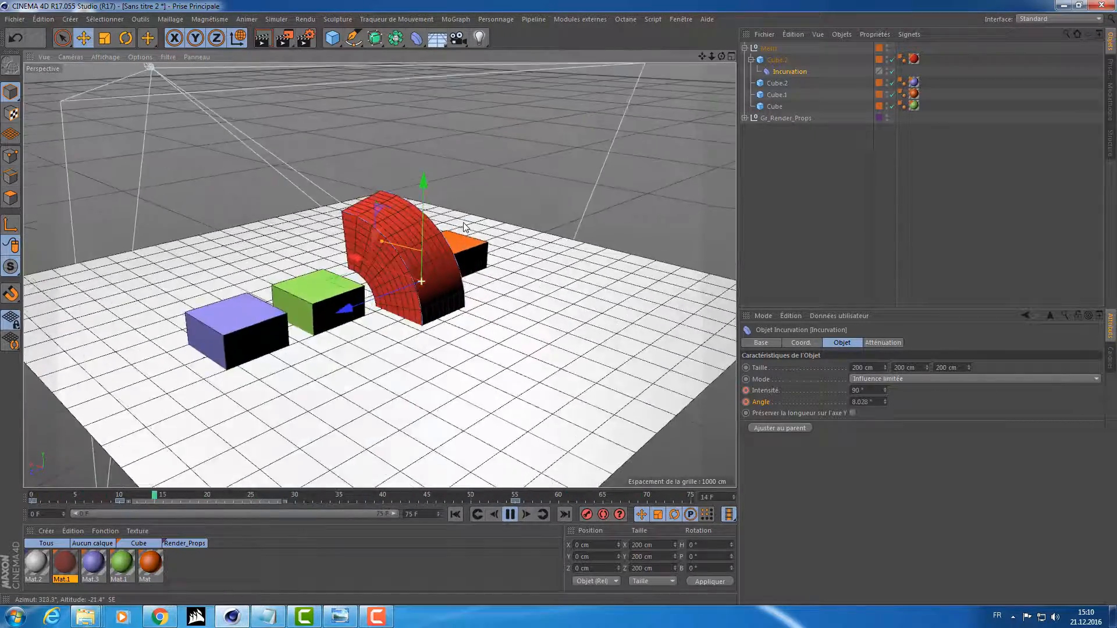
{"action": "left_click_drag", "start_coordinate": [523, 139], "coordinate": [529, 232], "text": "alt"}
{"action": "middle_click_drag", "start_coordinate": [529, 232], "coordinate": [514, 152], "text": "alt"}
{"action": "right_click_drag", "start_coordinate": [452, 192], "coordinate": [531, 190], "text": "alt"}
{"action": "left_click_drag", "start_coordinate": [531, 190], "coordinate": [607, 290], "text": "alt"}
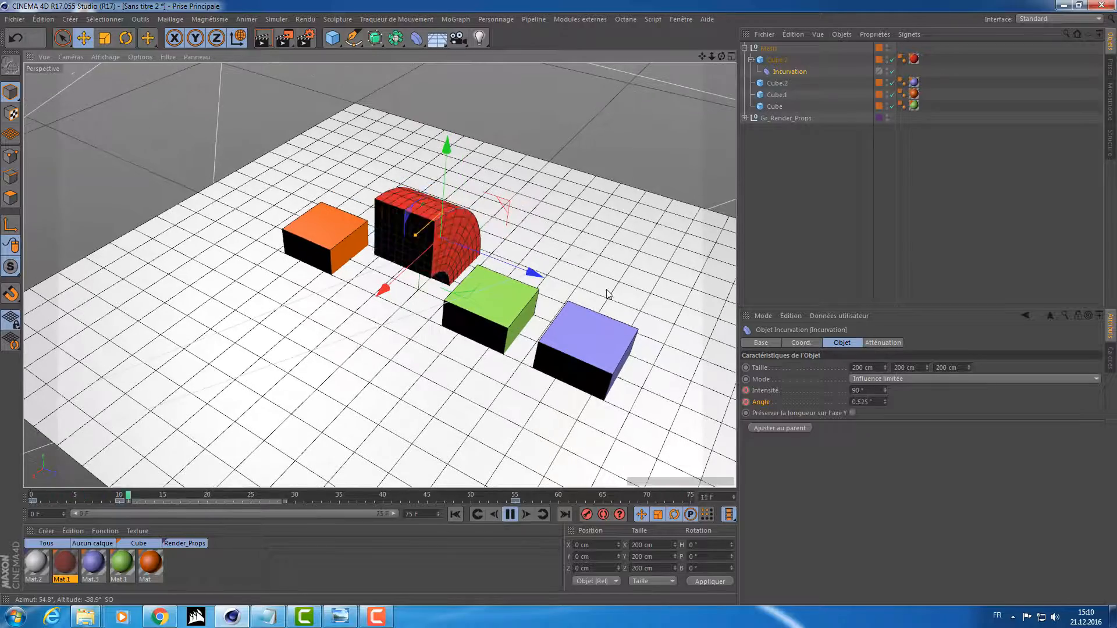